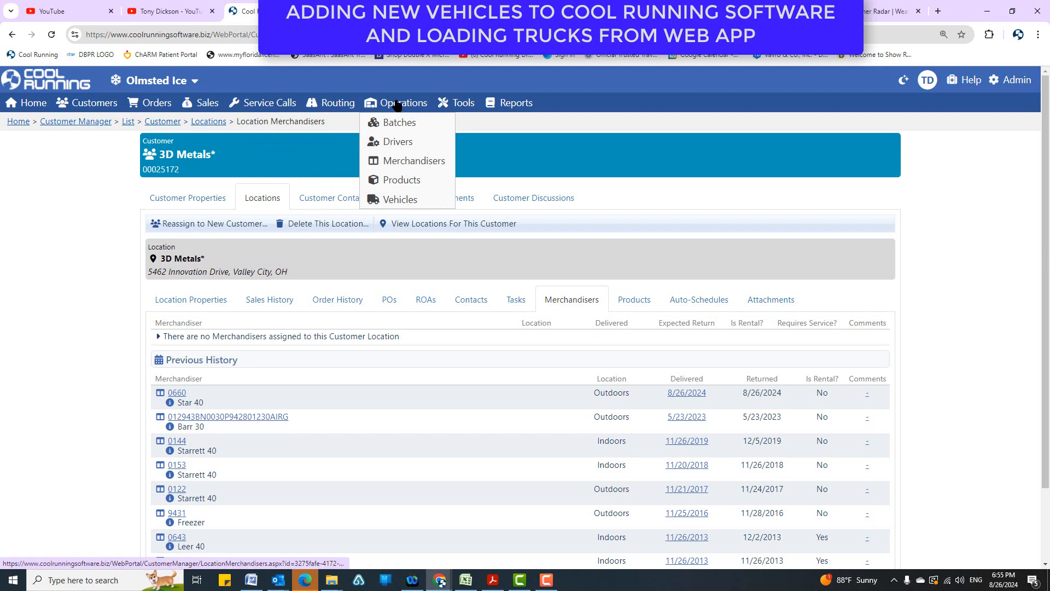
Open the vehicles dashboard under Operations and bring up the list of all vehicles.
click(386, 199)
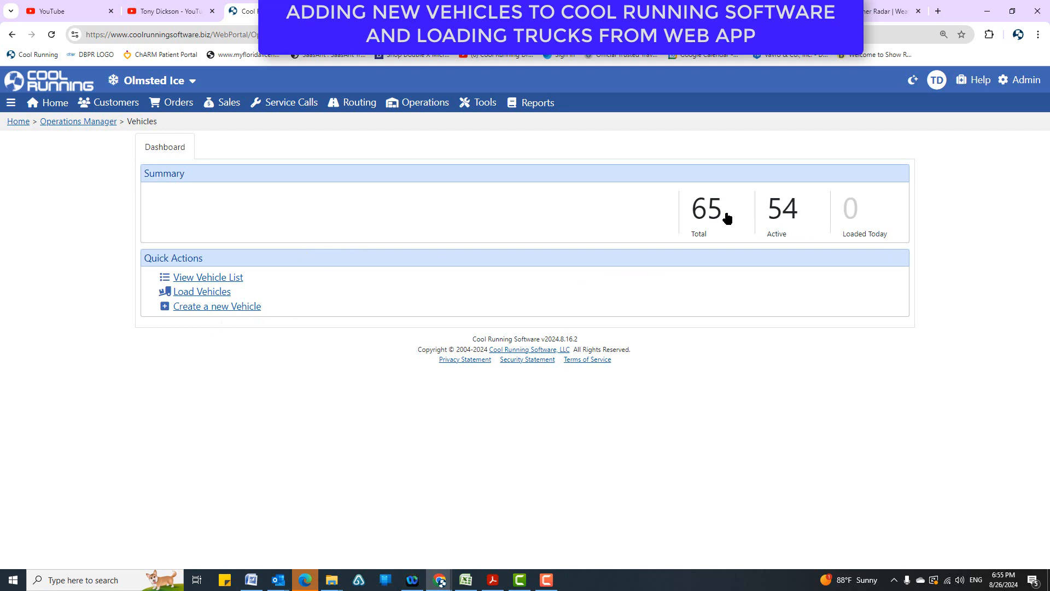
double_click(691, 216)
click(690, 217)
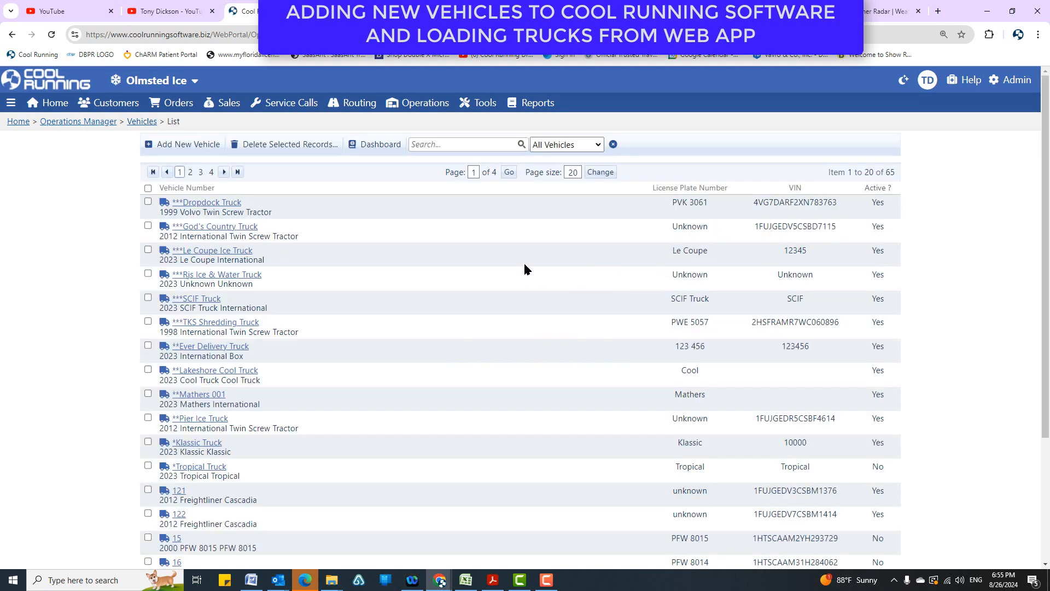
Return to the vehicles dashboard and browse the vehicle list from its quick actions.
mouse_move(424, 107)
click(429, 179)
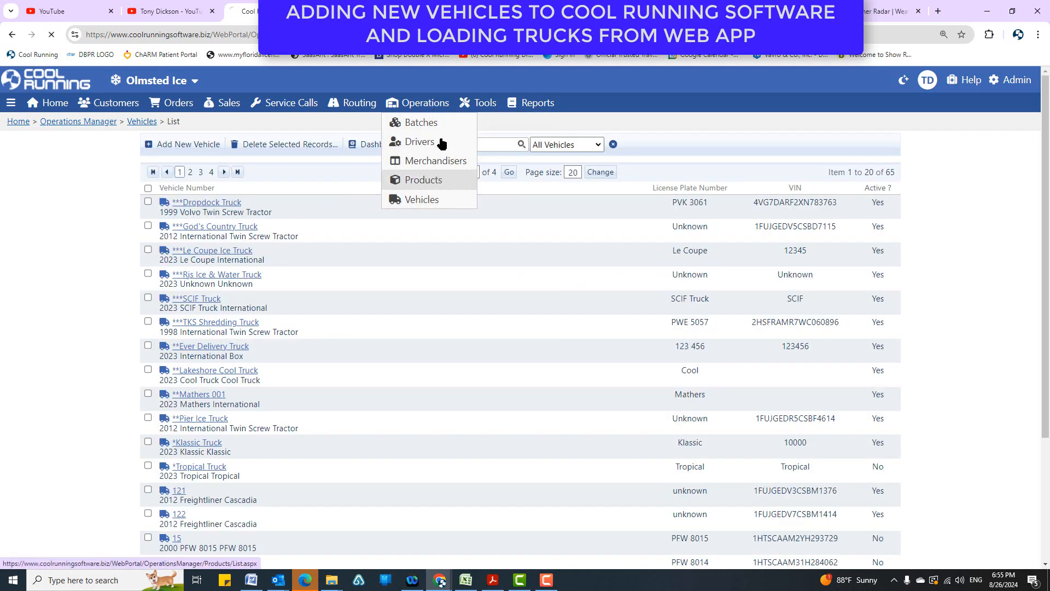
click(422, 199)
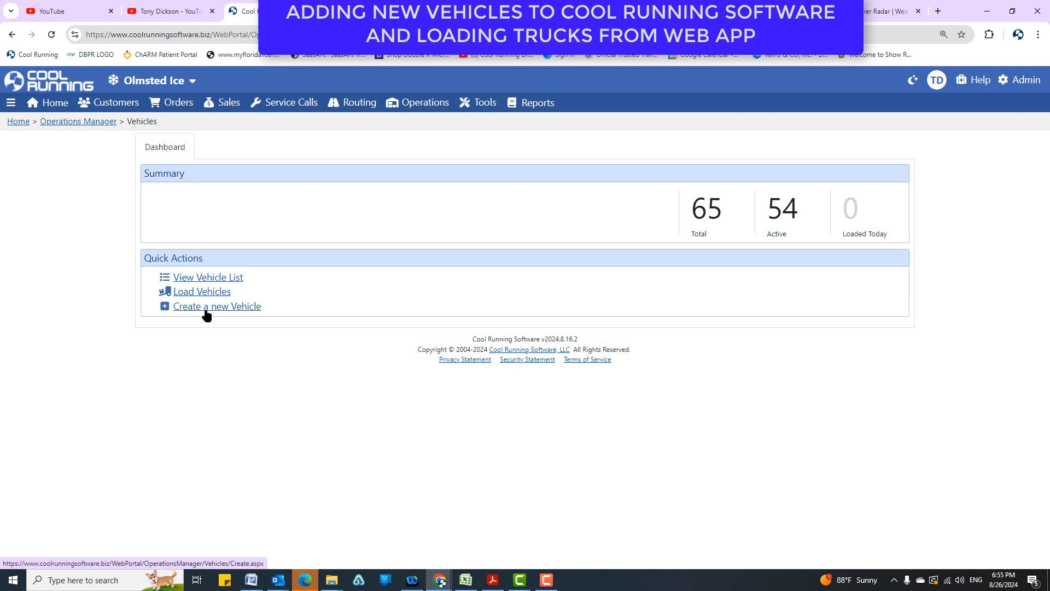
click(208, 278)
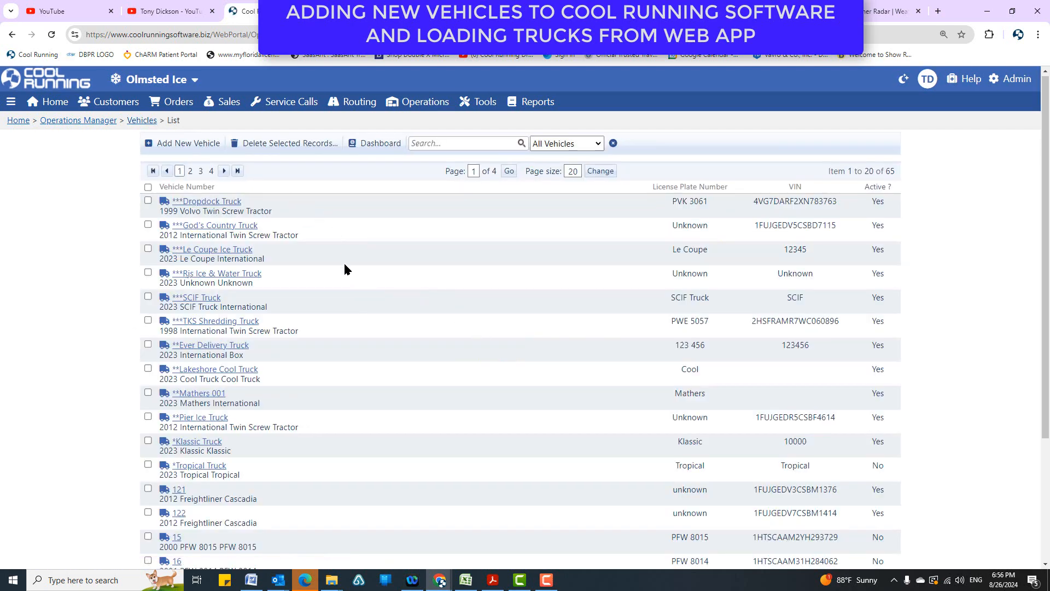
scroll(339, 274, down, 3)
scroll(332, 296, up, 3)
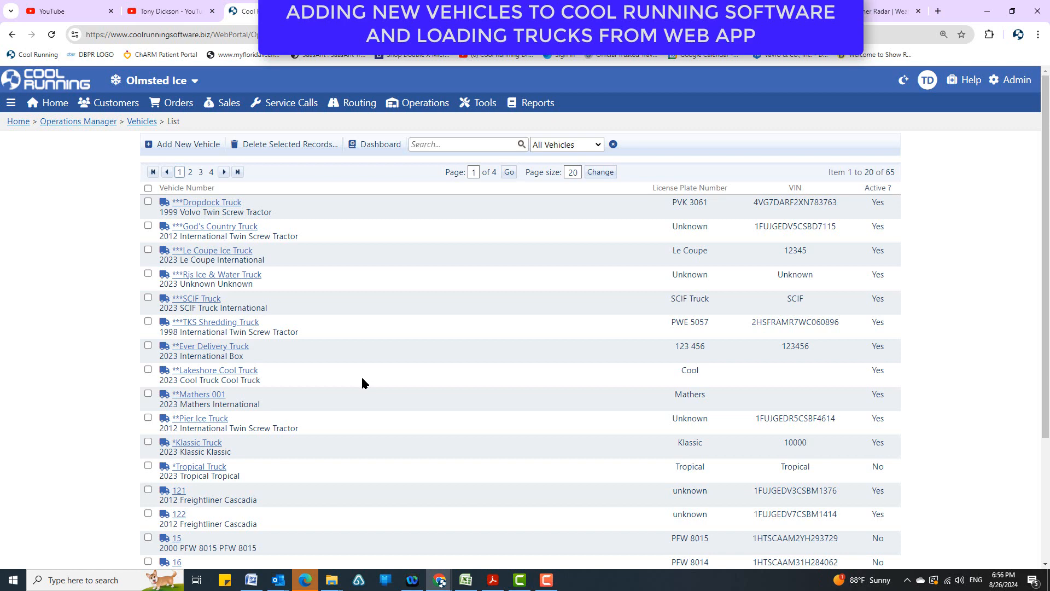
scroll(361, 375, down, 3)
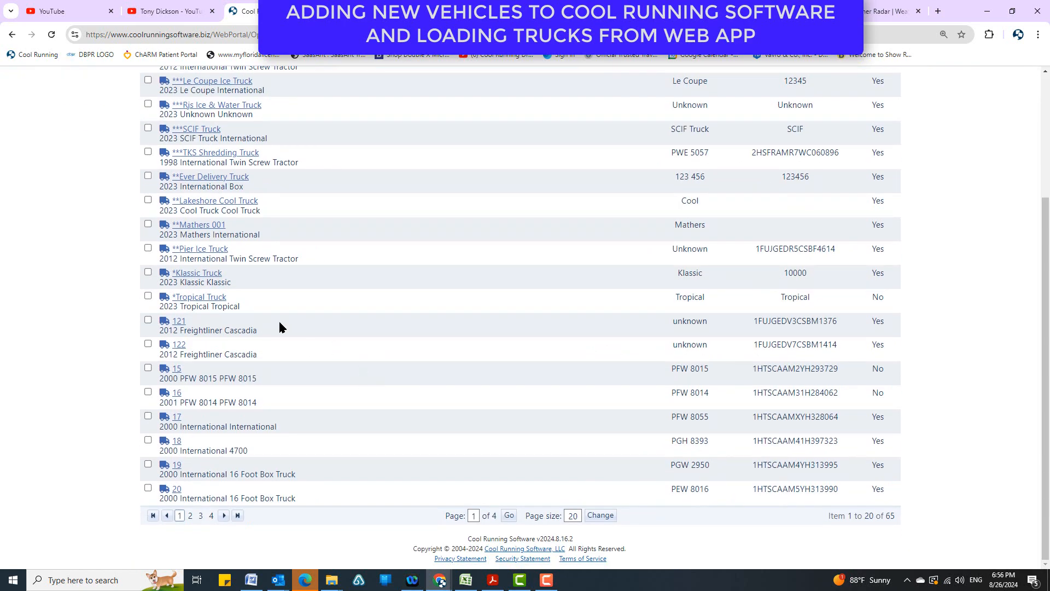
Open vehicle 121 and review its license plate, make, model, year, VIN, gross weight and active status.
click(179, 321)
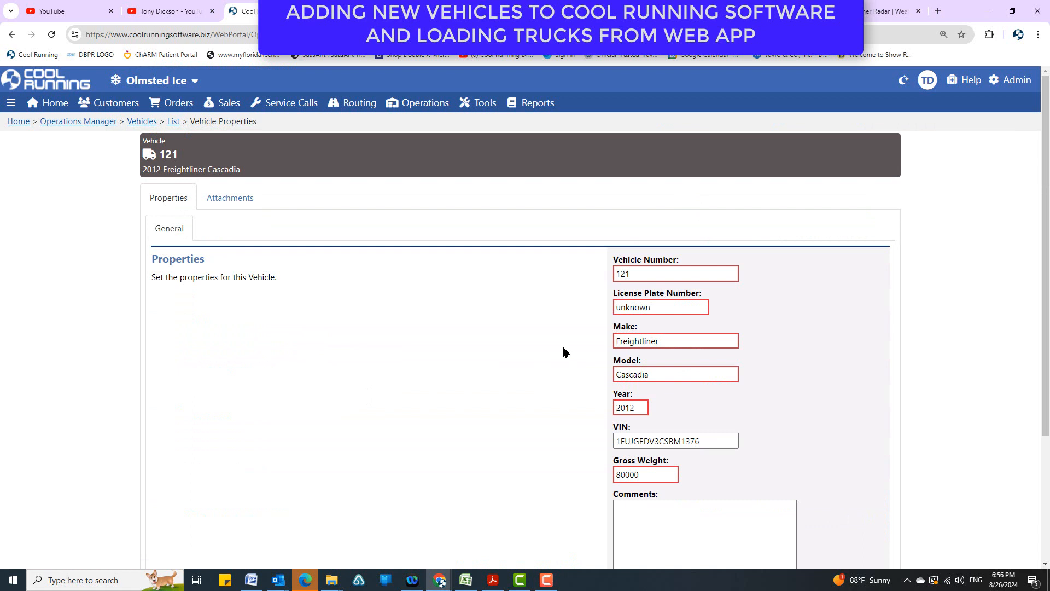
scroll(422, 382, down, 1)
scroll(421, 381, up, 1)
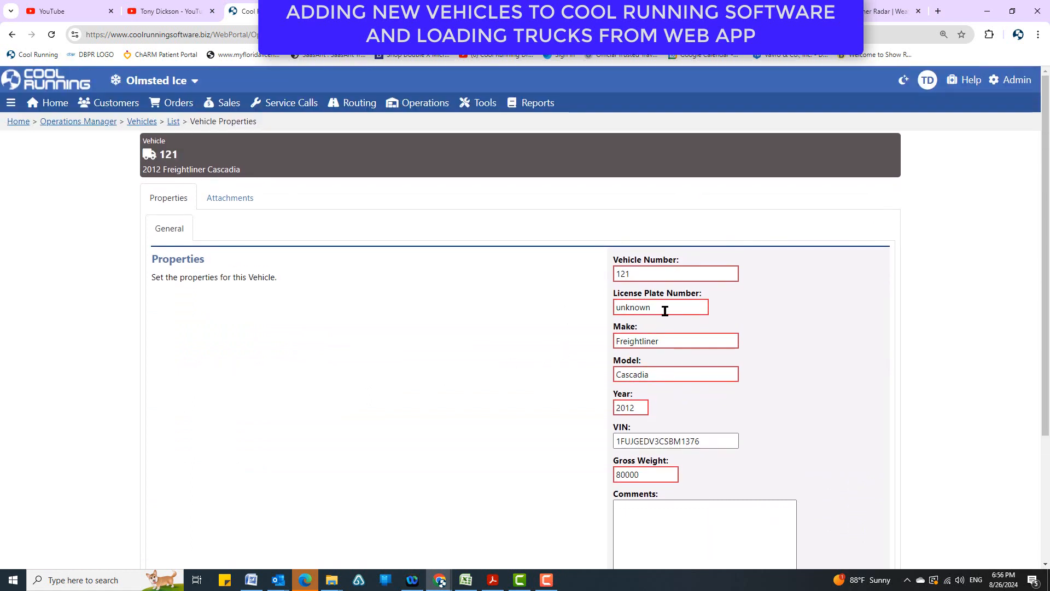
double_click(637, 308)
double_click(677, 340)
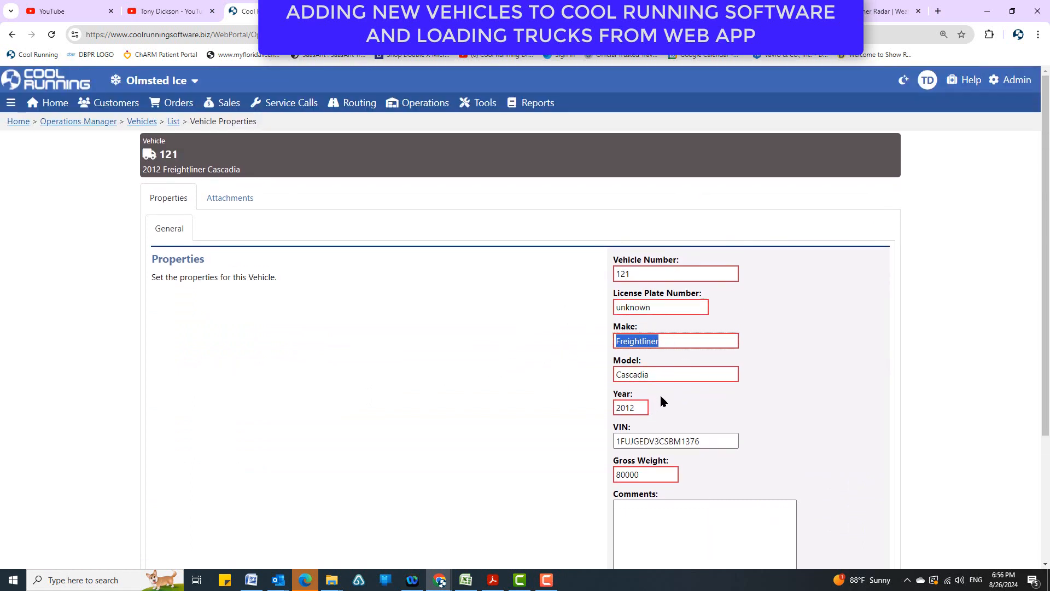
double_click(667, 376)
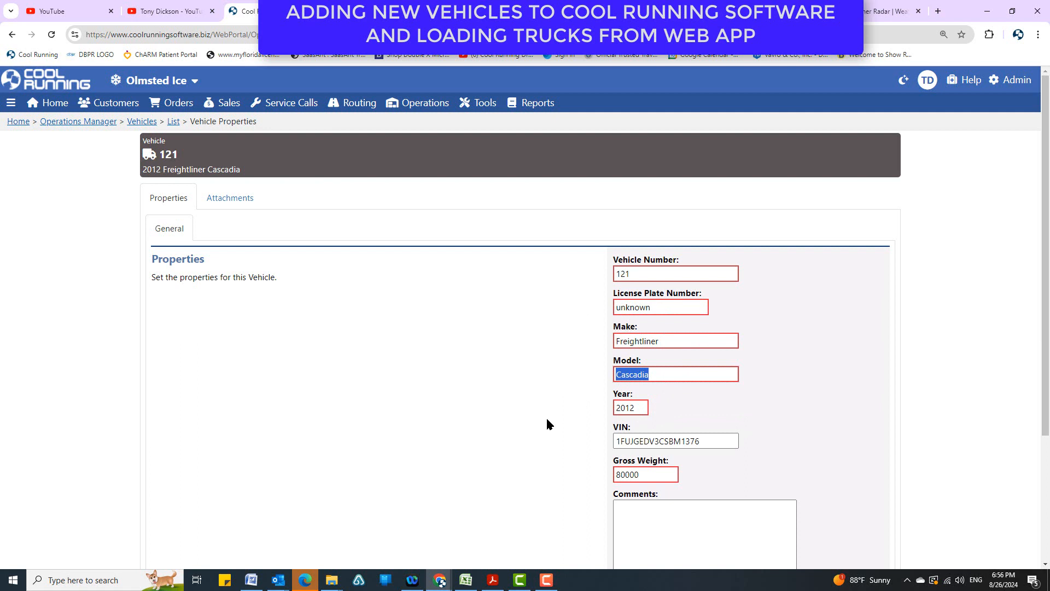
double_click(634, 407)
double_click(701, 443)
double_click(622, 474)
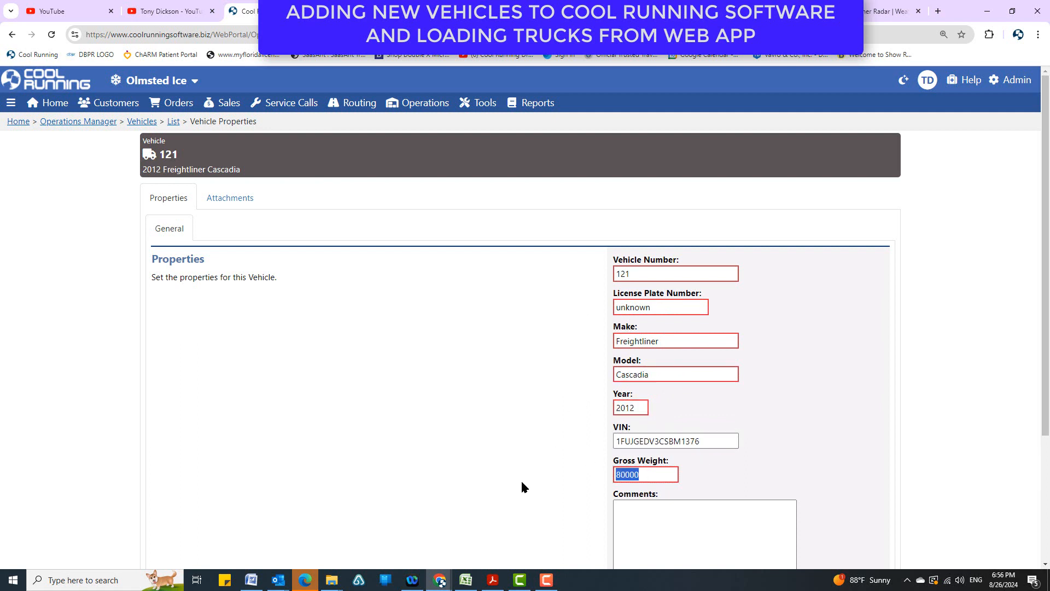
scroll(523, 485, down, 3)
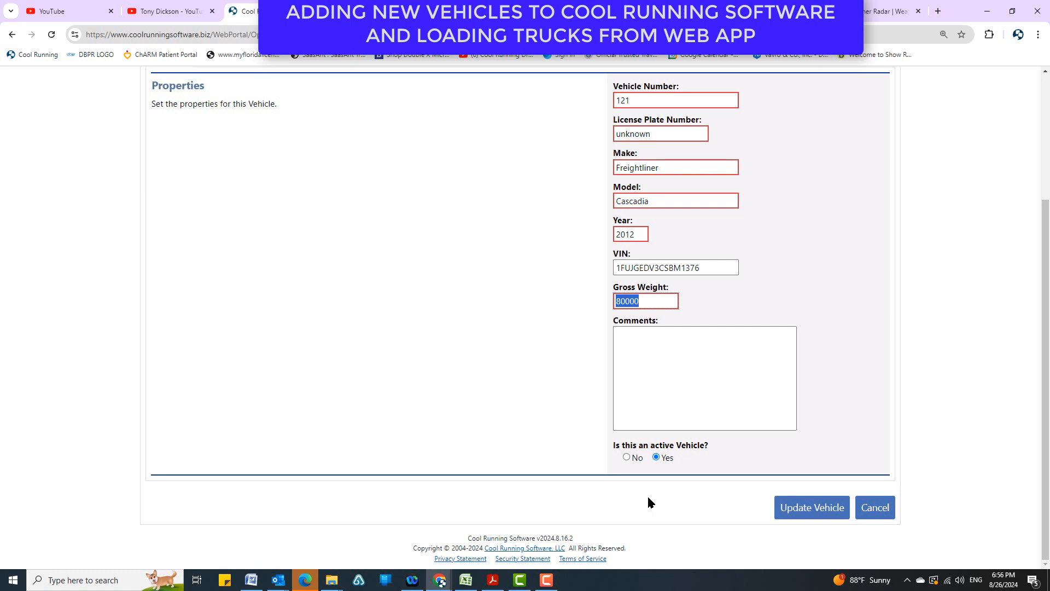
View the attachments of vehicle 121 and return to its properties.
scroll(647, 494, up, 3)
click(213, 199)
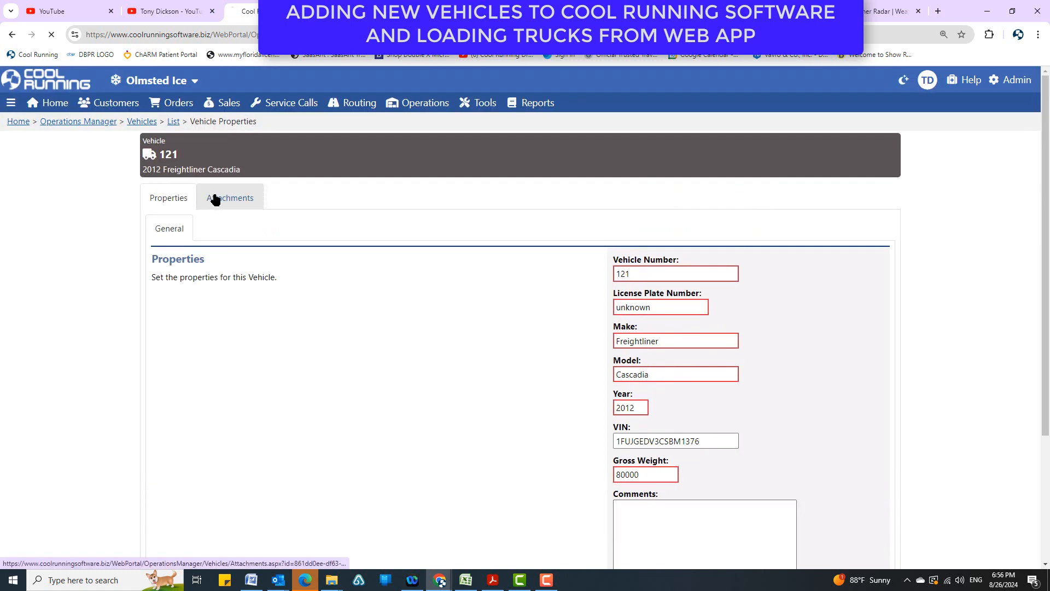
click(178, 224)
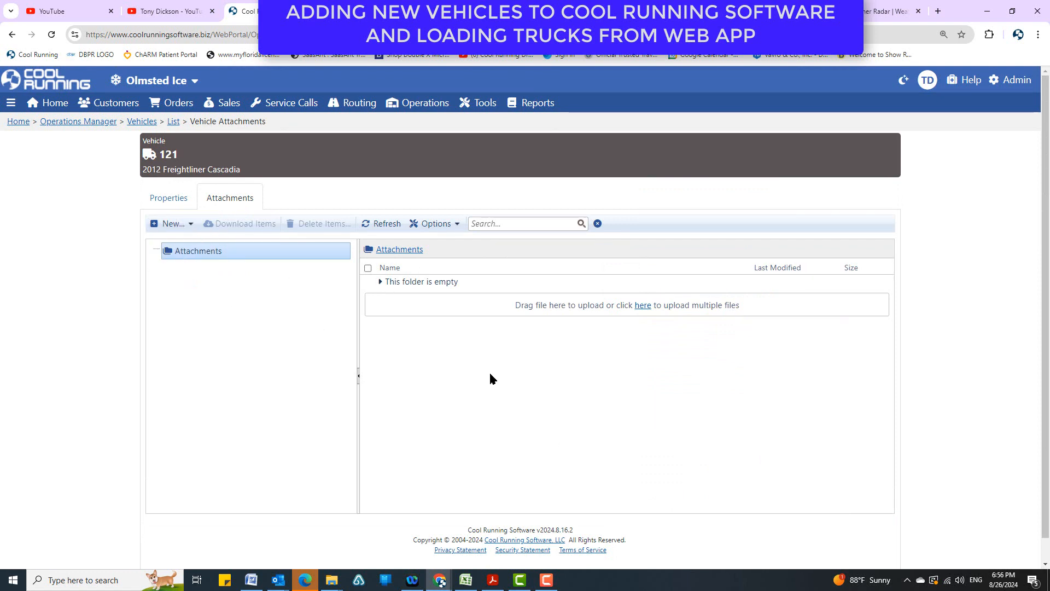
click(171, 203)
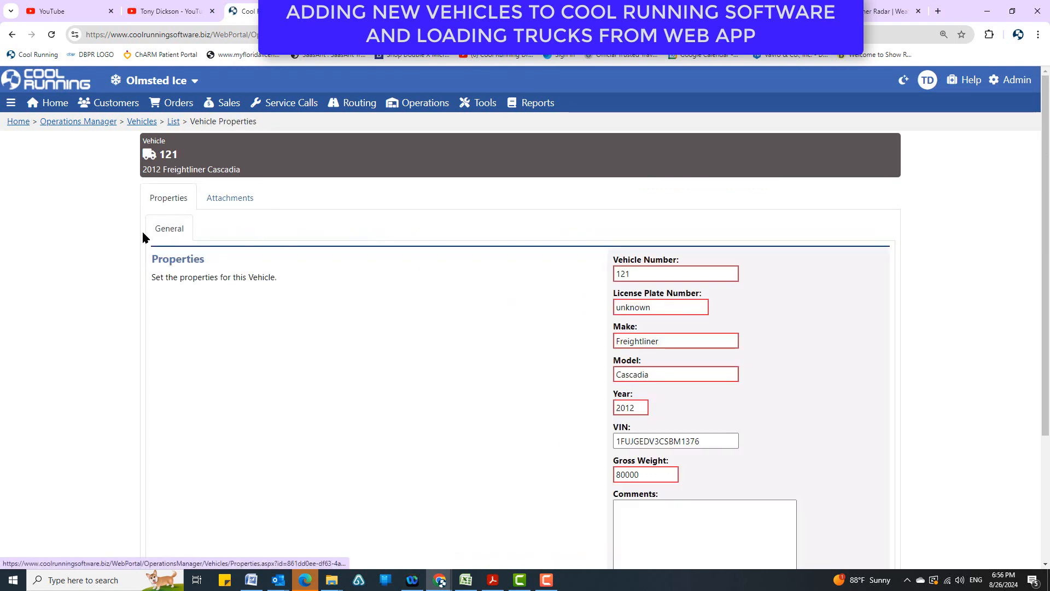
Start a new vehicle record from the vehicle list with vehicle number PBI 0001 and license plate number Unknown.
click(173, 121)
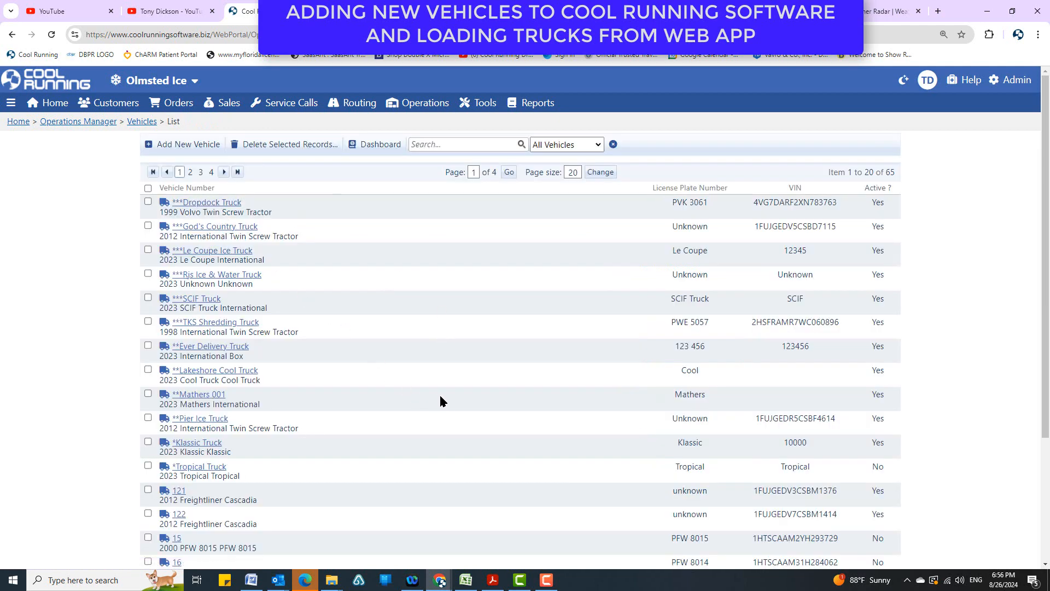
click(200, 145)
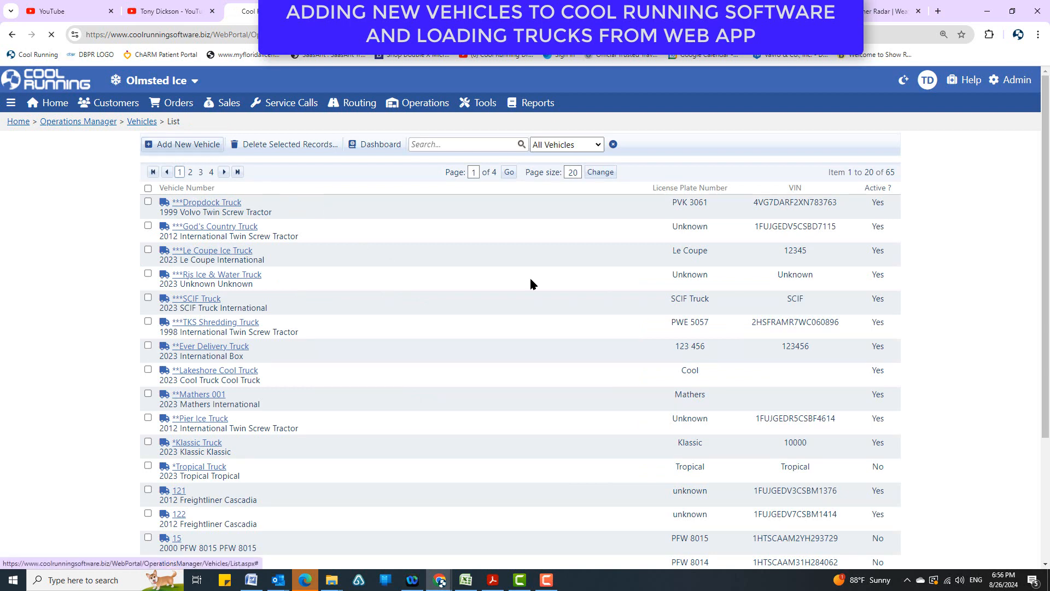
click(697, 216)
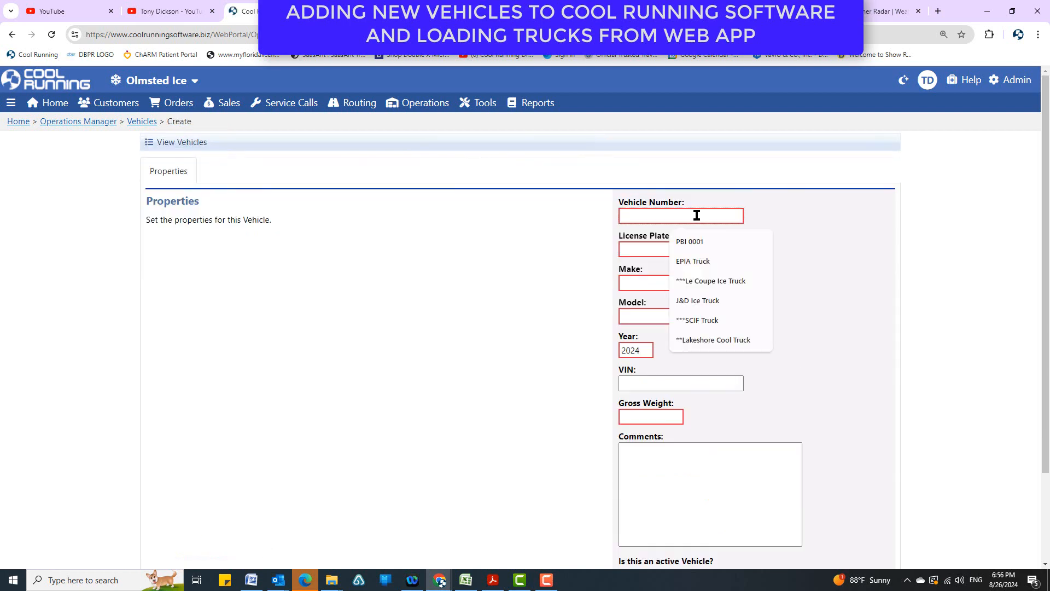
click(690, 242)
click(669, 252)
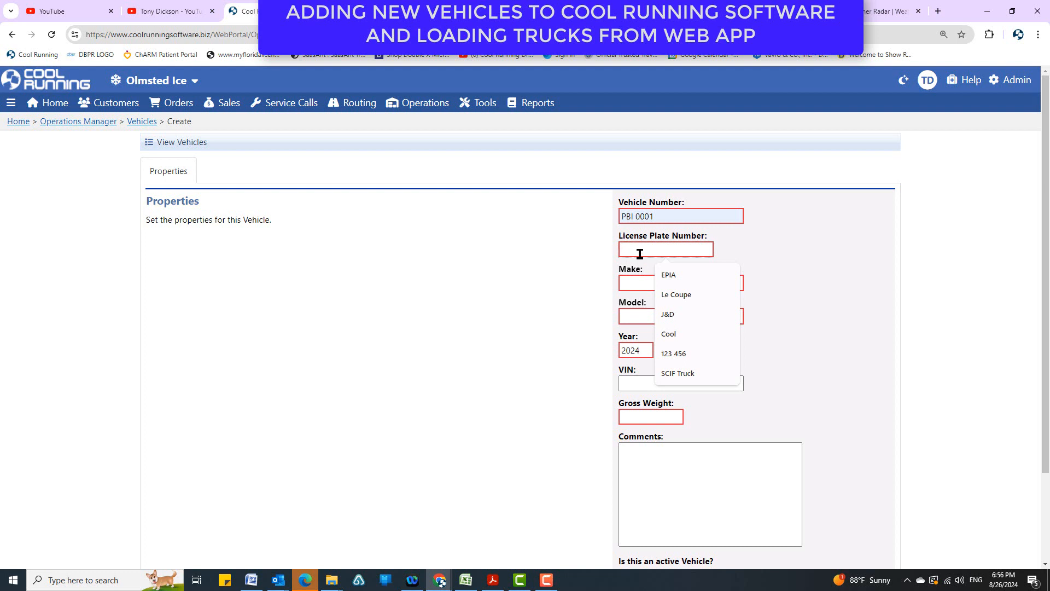
text(Unknown)
key(Tab)
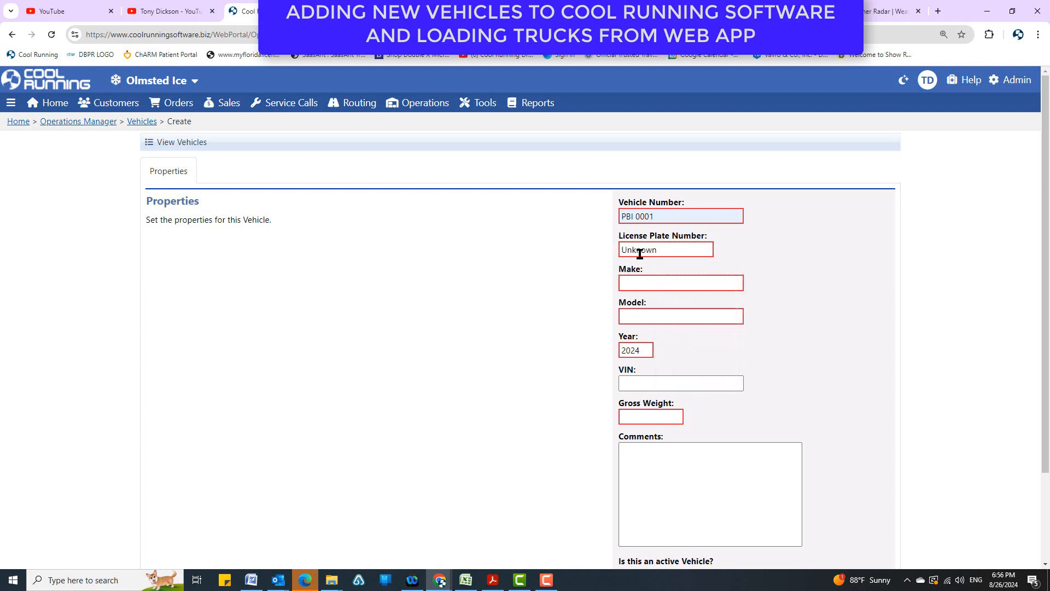
Set the new vehicle's make to Volvo, model to 1800 and year to 2020.
text(Vo)
key(BackSpace)
text(olve)
text(1800)
key(Tab)
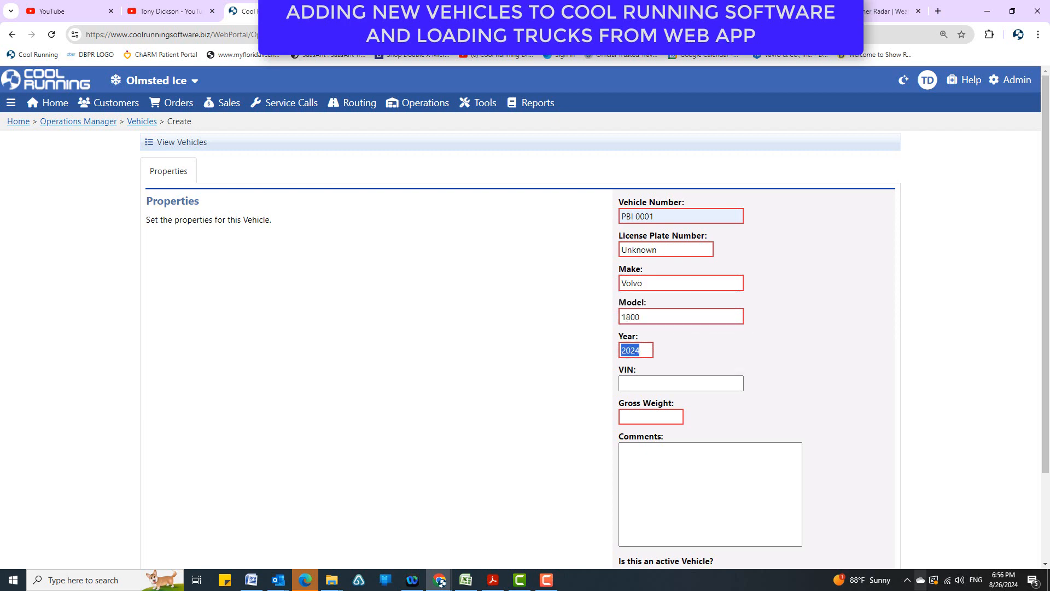
mouse_move(890, 578)
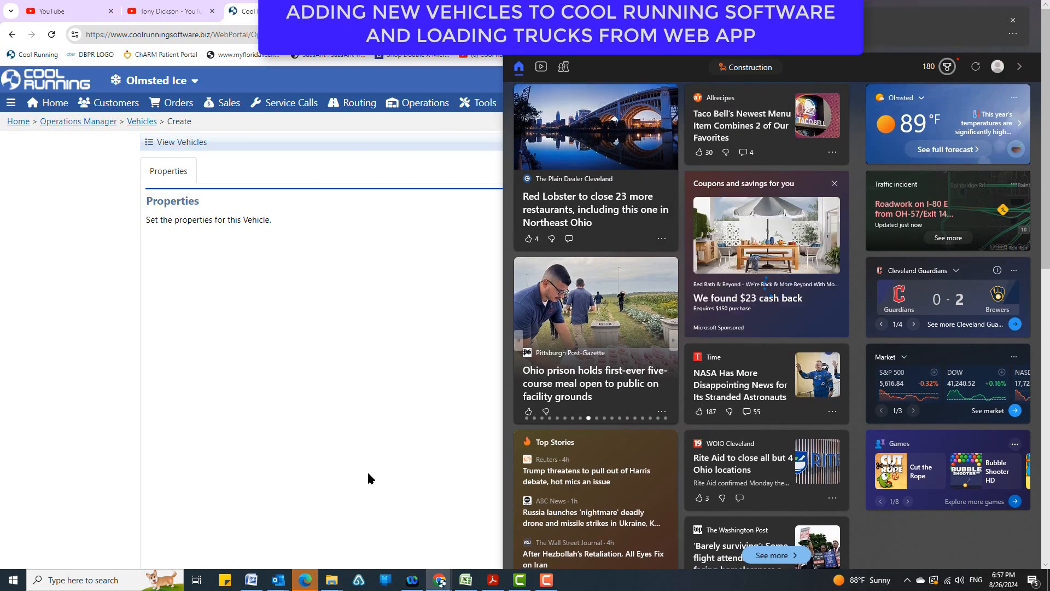
click(413, 432)
Enter Unknown as the VIN and 80000 as the gross weight, and create the active vehicle.
click(668, 380)
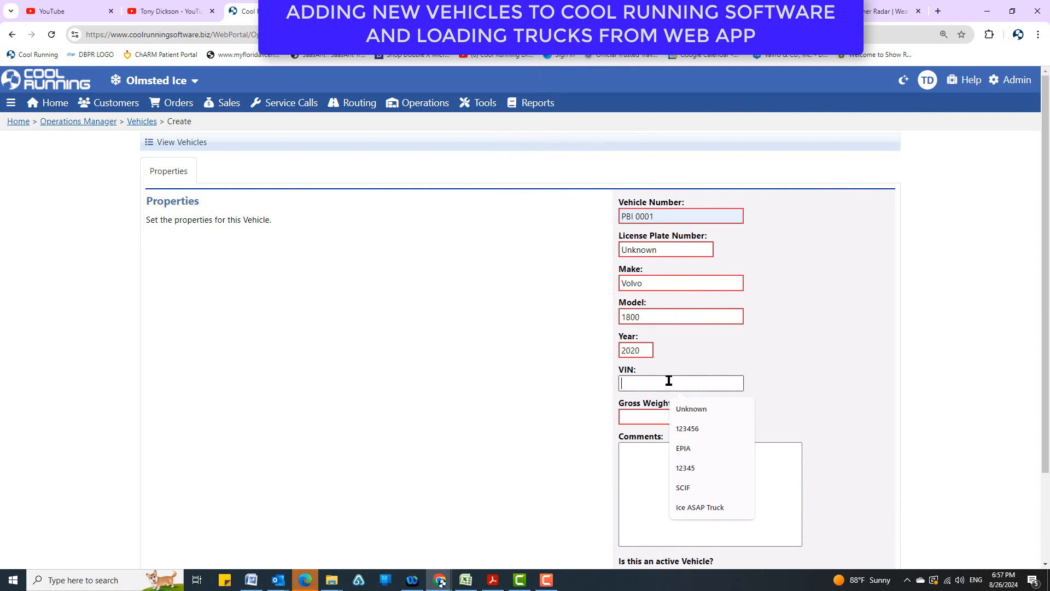
click(679, 410)
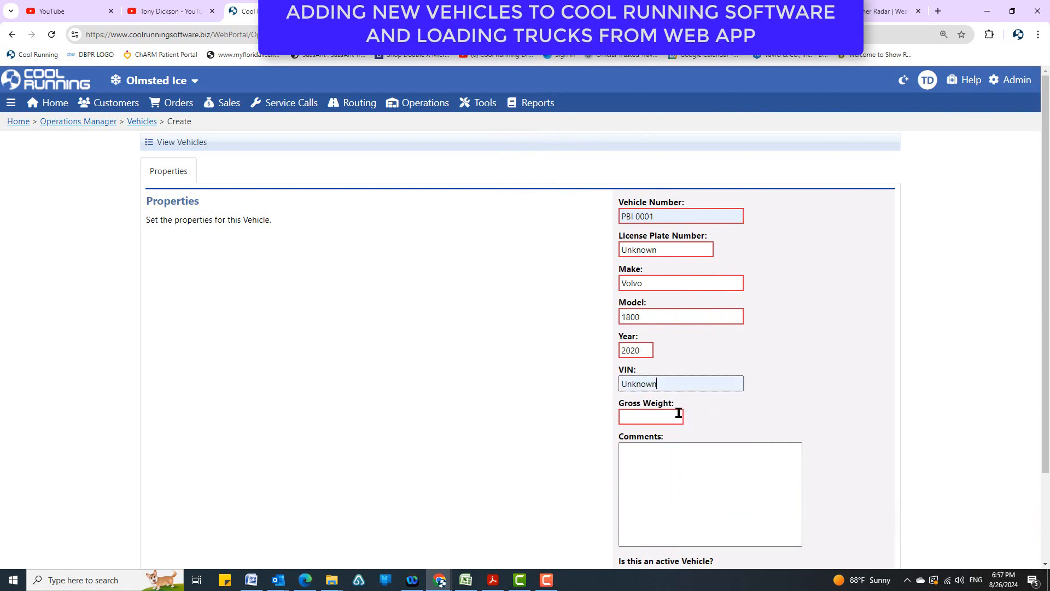
click(679, 413)
text(80000)
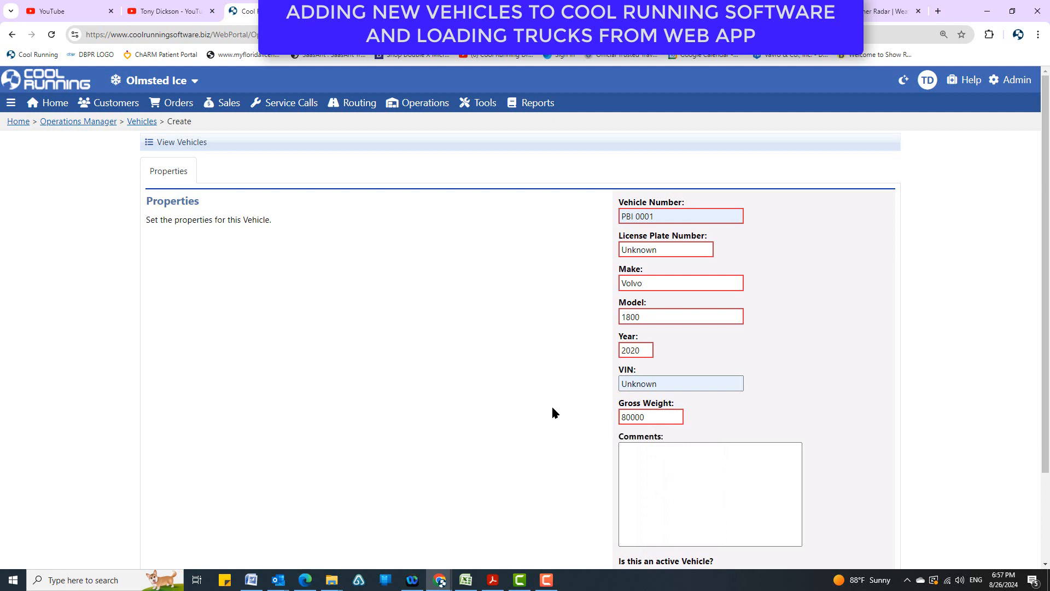
scroll(549, 404, down, 3)
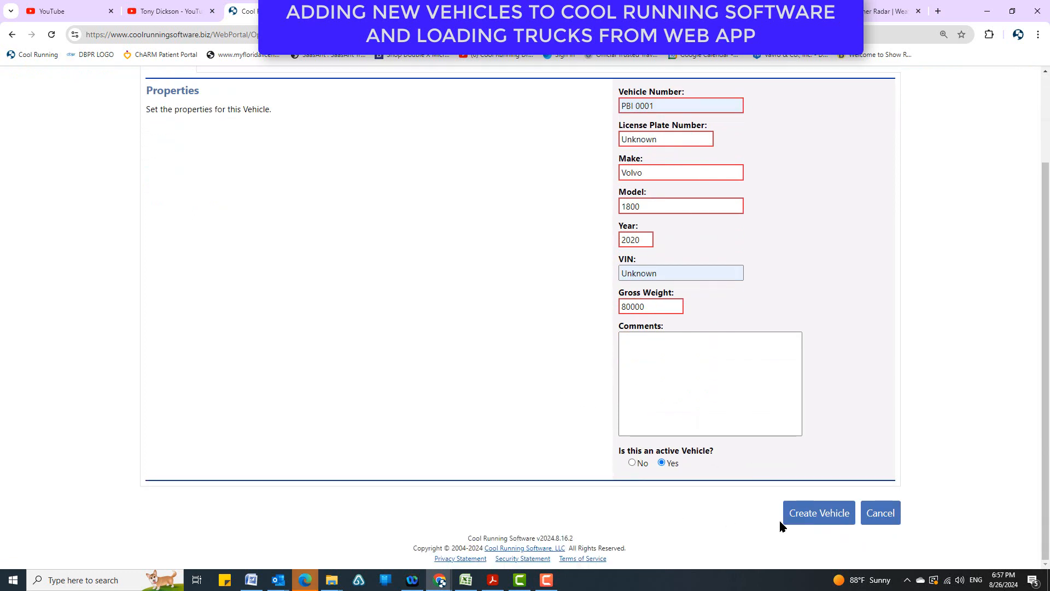
click(808, 516)
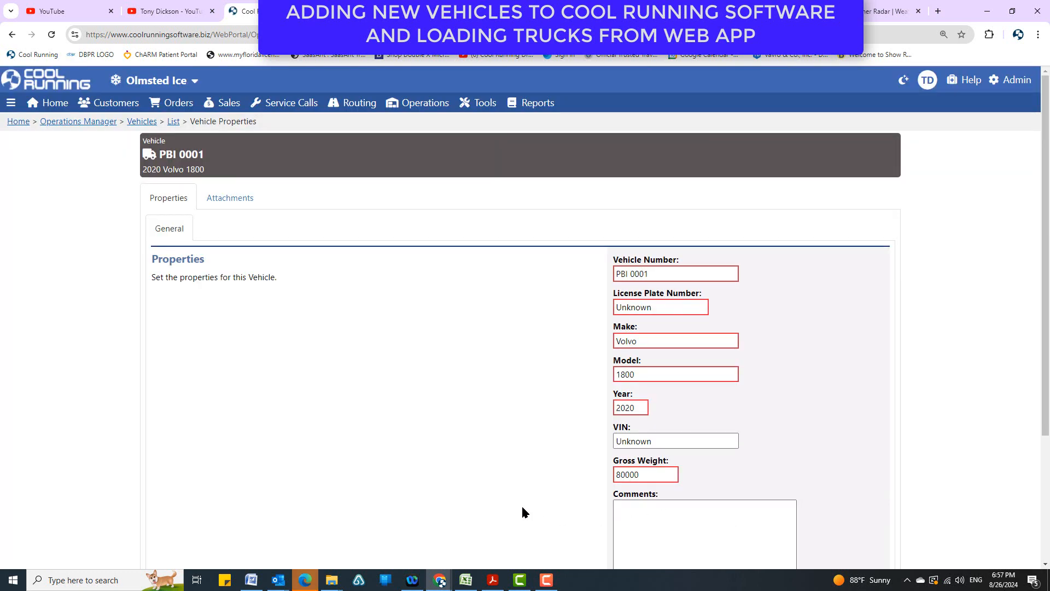
Go back to the vehicle list and look through it for the newly created vehicle.
click(173, 122)
scroll(500, 377, down, 3)
scroll(500, 377, up, 3)
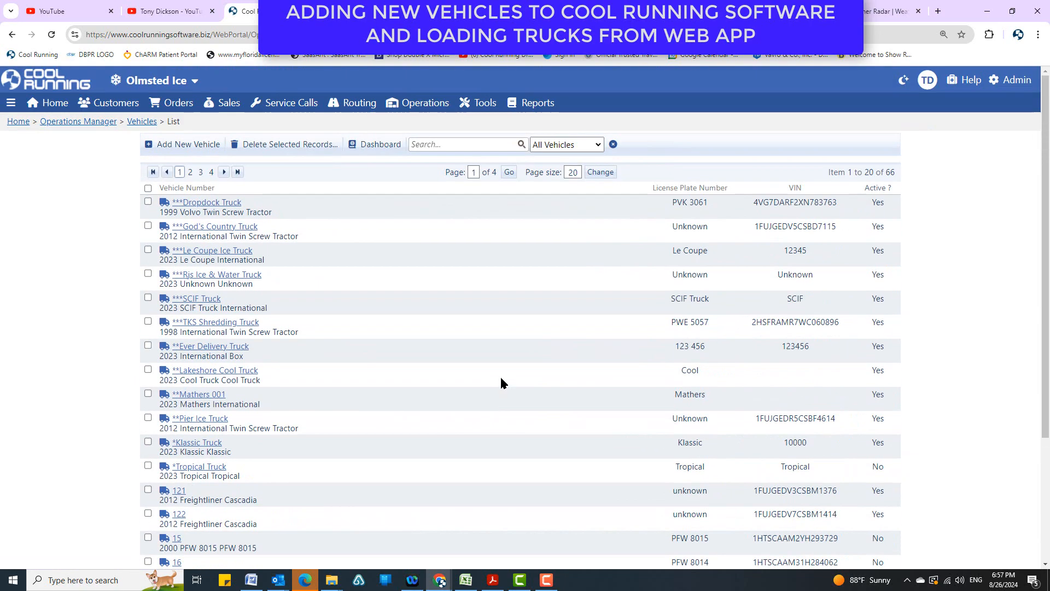
scroll(370, 413, down, 3)
scroll(371, 413, up, 3)
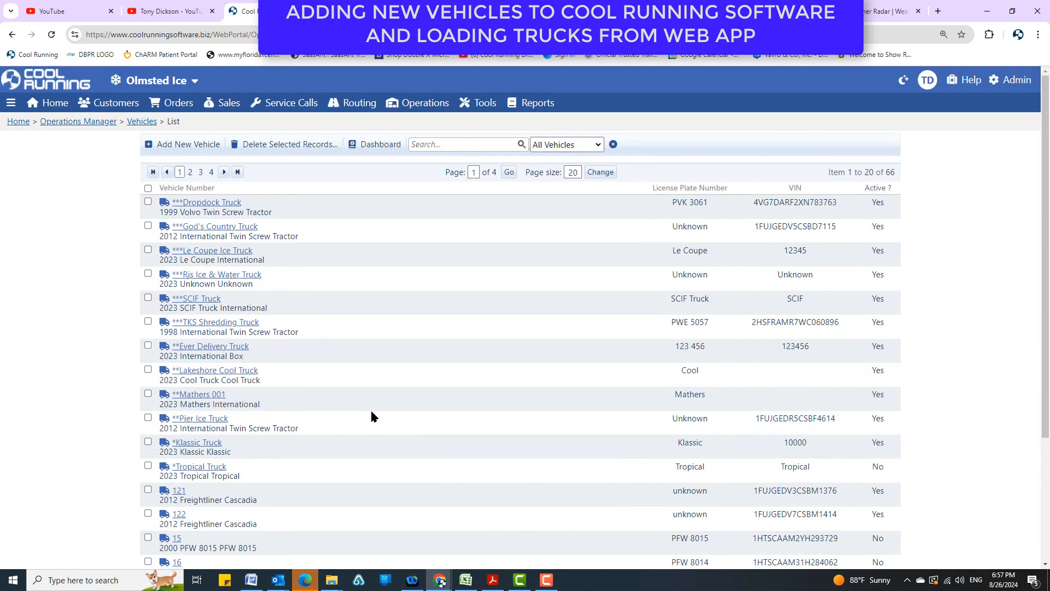
scroll(371, 413, down, 3)
scroll(380, 398, up, 3)
Open the vehicle loading page from the vehicles dashboard and set the load date to 8/27/2024.
click(140, 122)
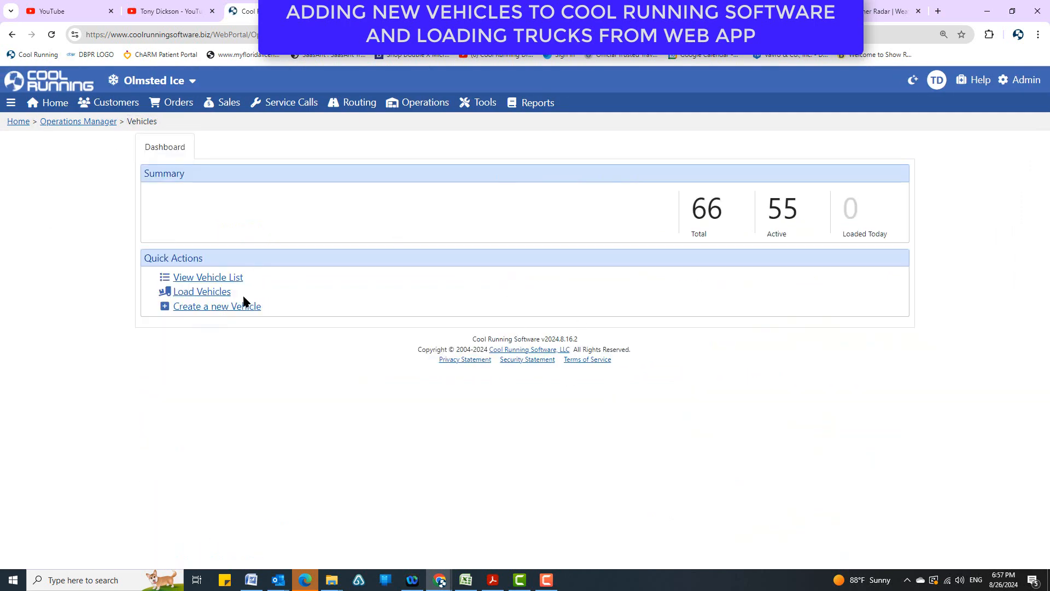
click(207, 296)
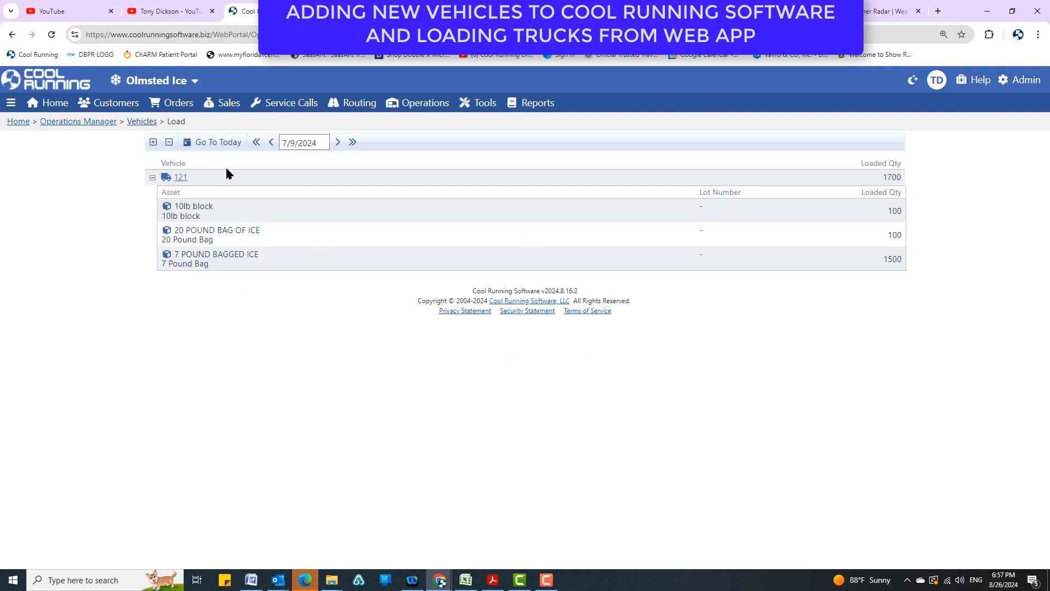
click(301, 145)
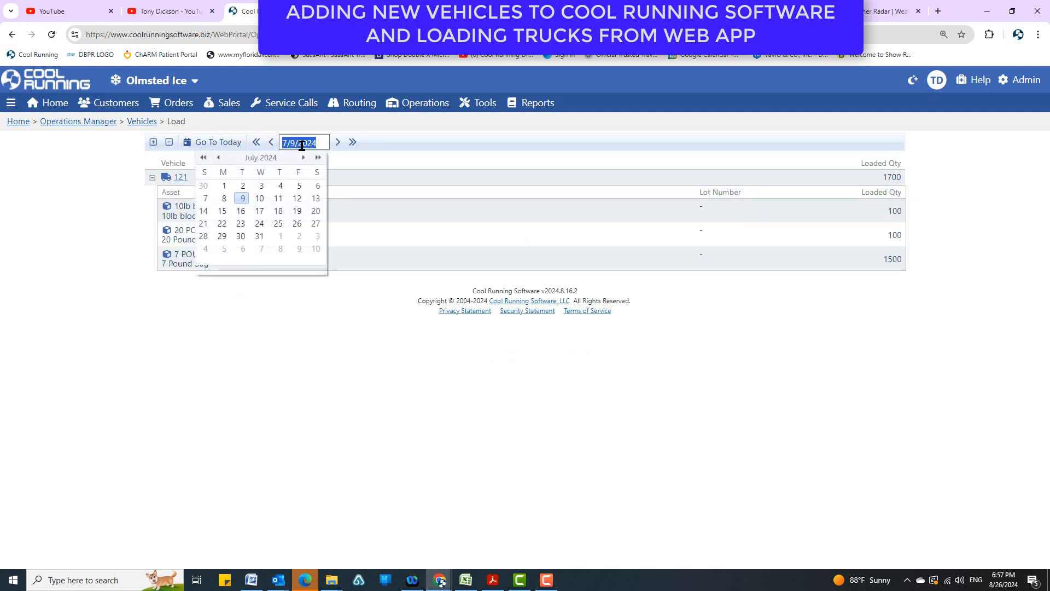
click(338, 142)
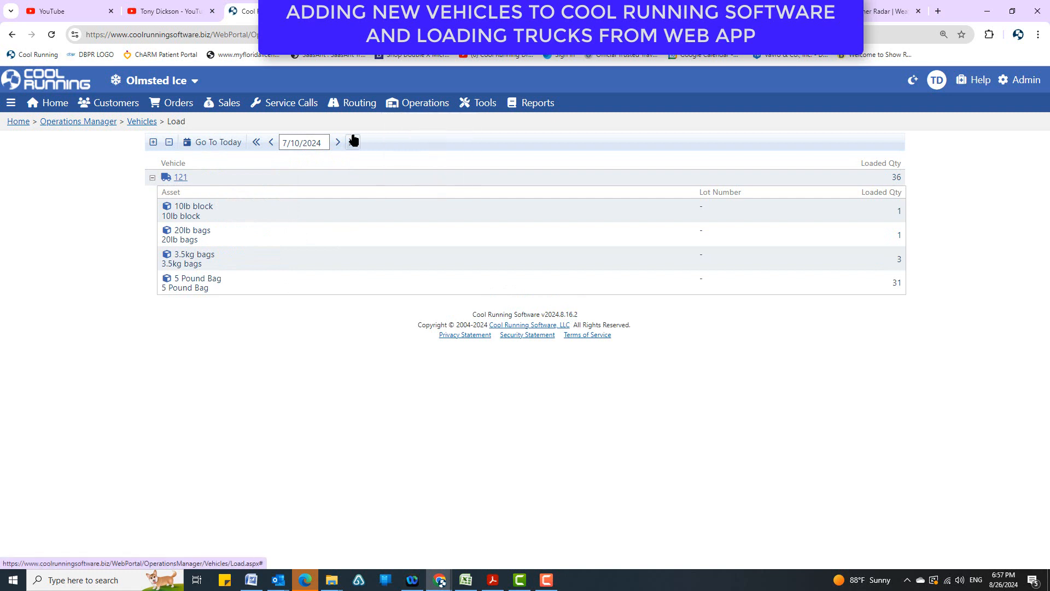
click(339, 143)
click(309, 142)
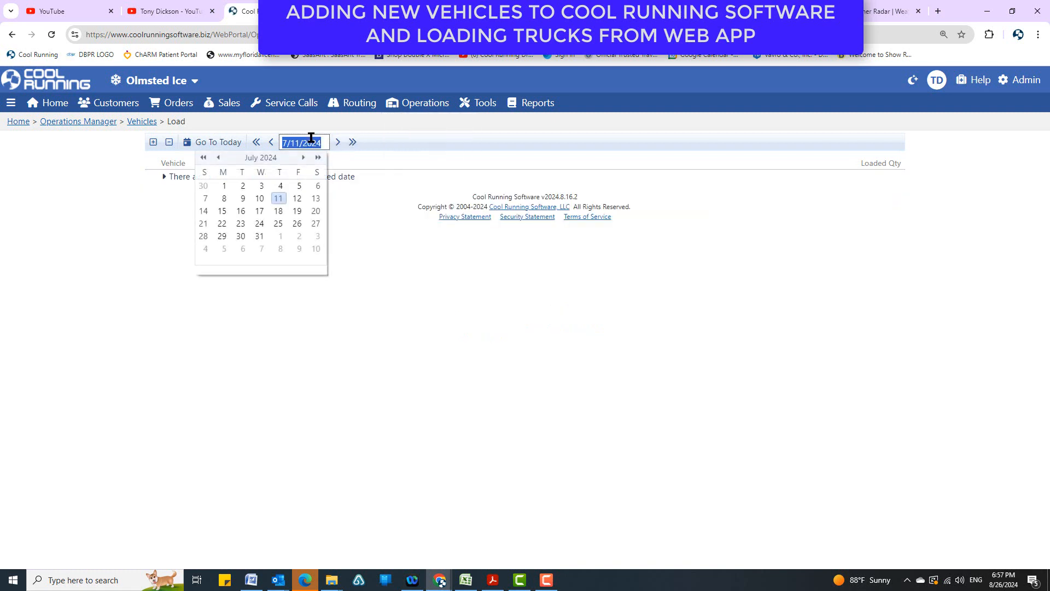
click(303, 158)
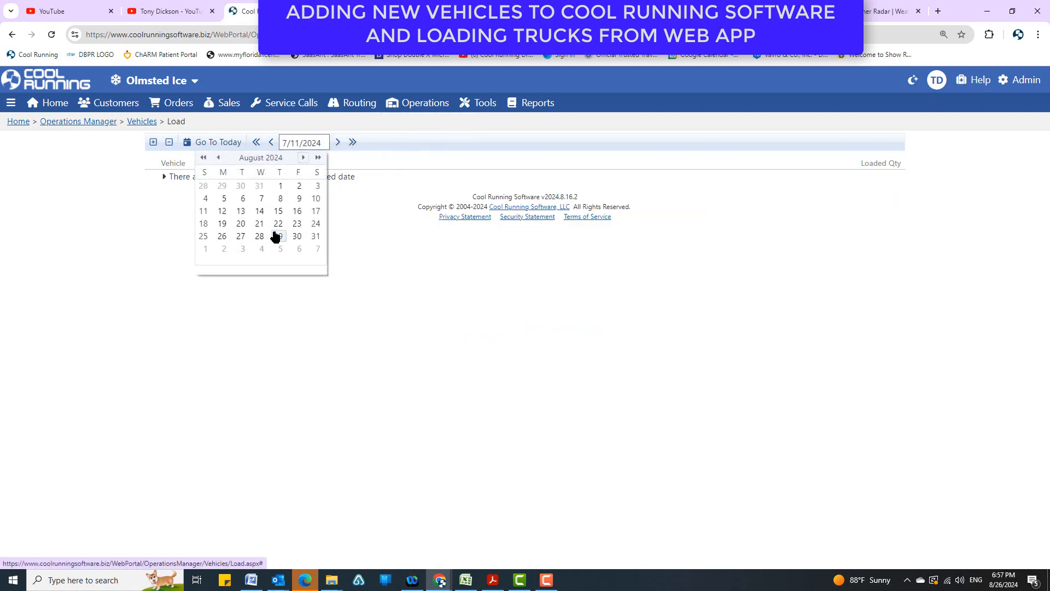
click(237, 239)
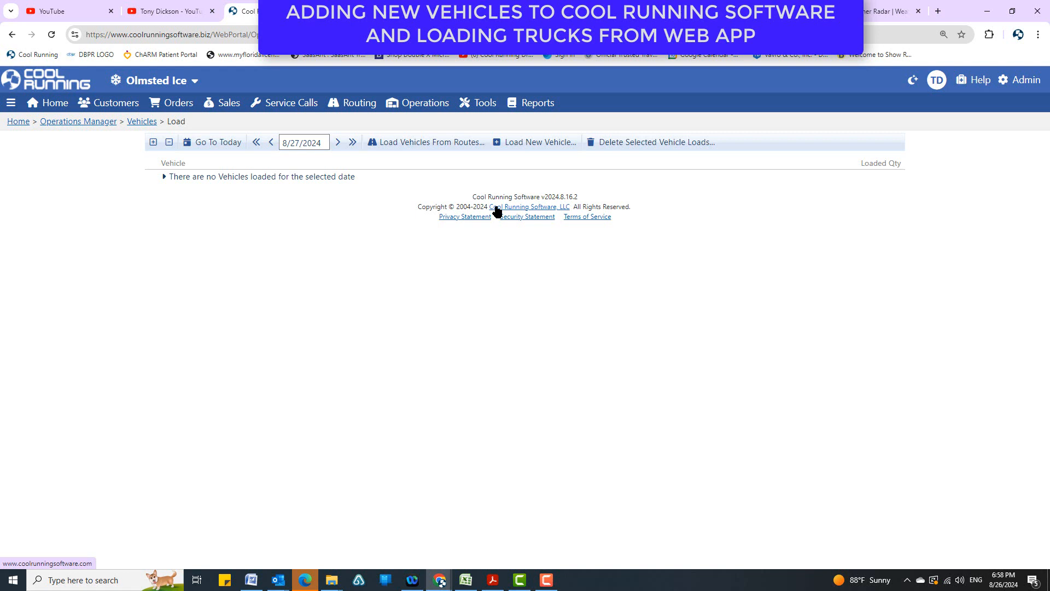
Start a new vehicle load for the selected date and choose vehicle 121.
click(528, 142)
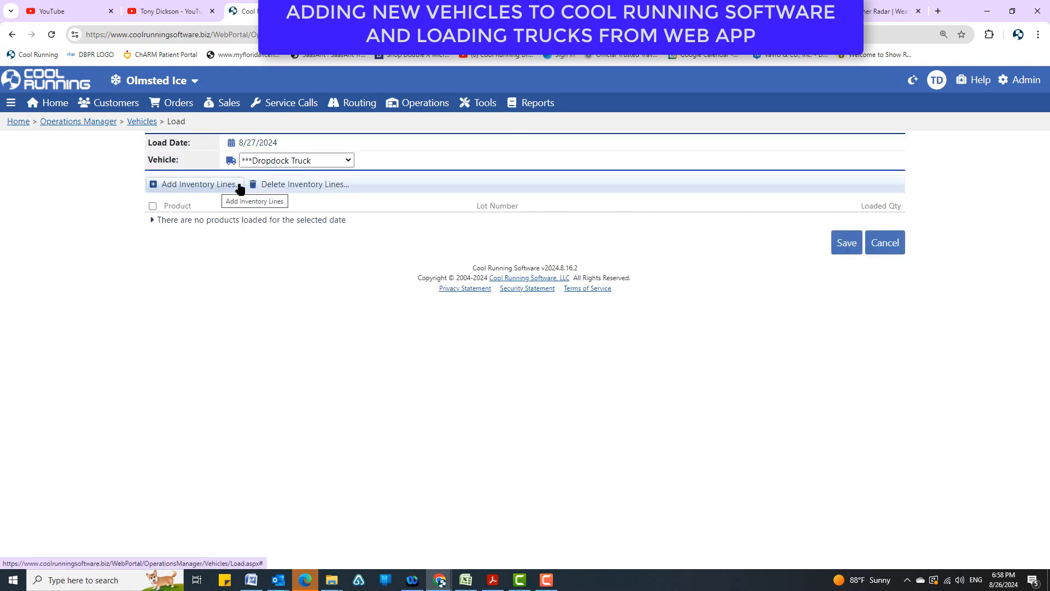
click(346, 160)
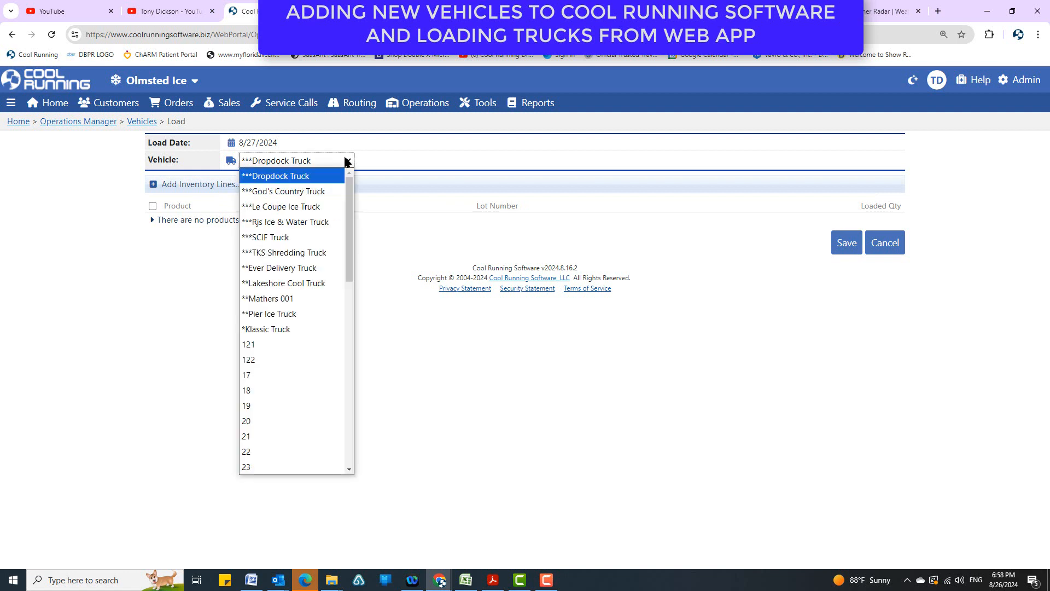
click(288, 350)
Add the products 11 Pound Block and 20lb bags as inventory lines to the vehicle load.
click(211, 185)
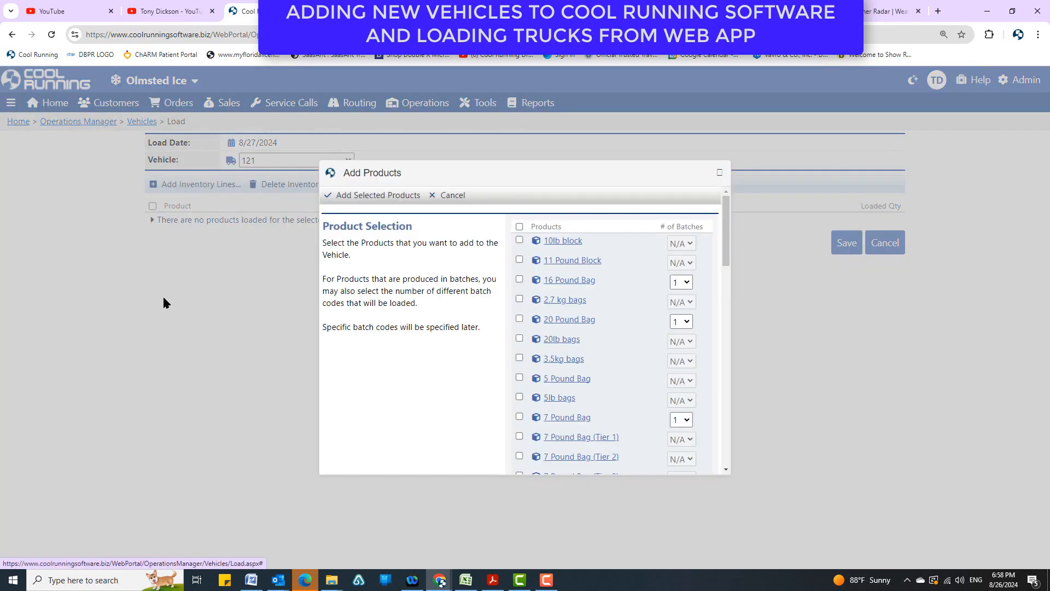
click(519, 260)
click(519, 240)
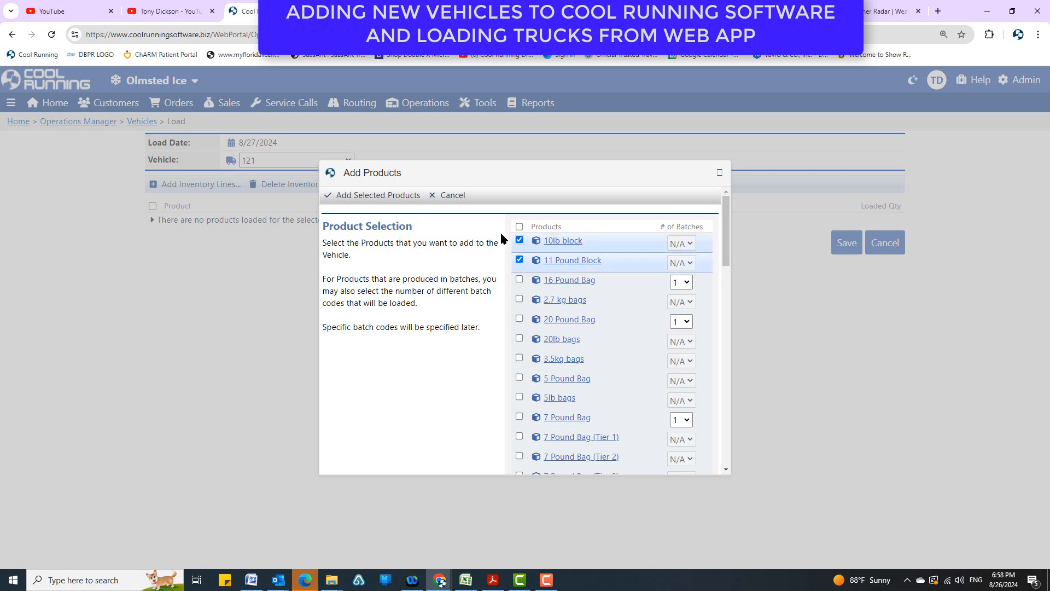
click(519, 241)
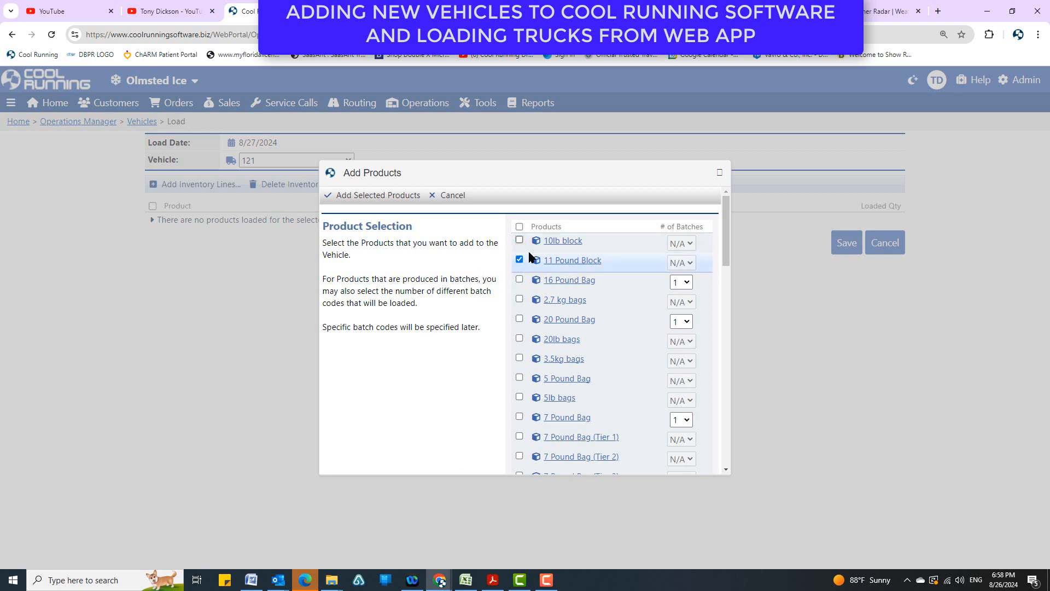
click(519, 339)
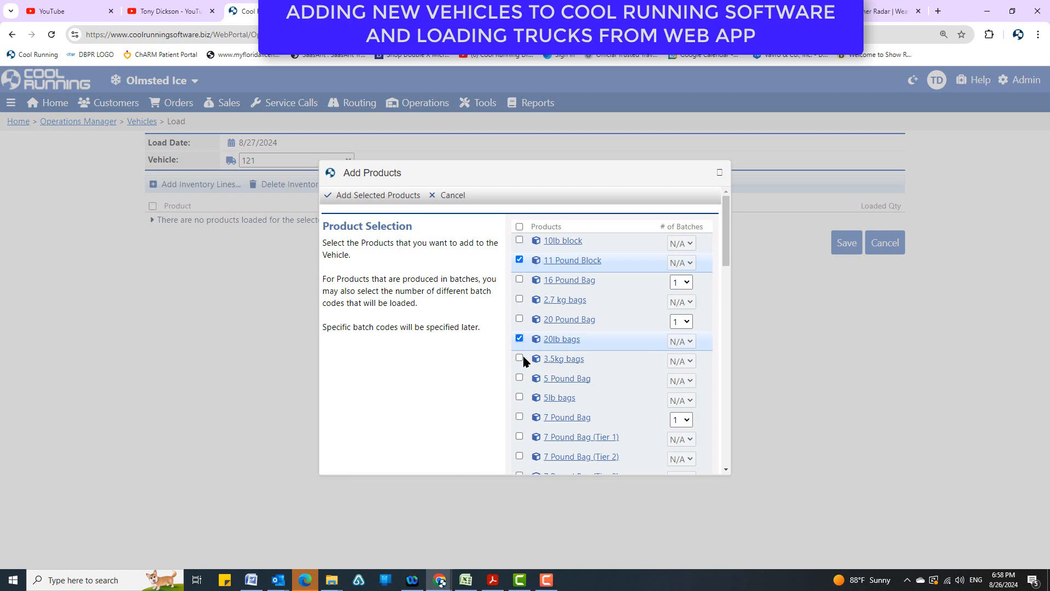
click(342, 196)
Set the loaded quantities to 2000 for 11 Pound Block and 1000 for 20lb bags, and save the load.
click(858, 225)
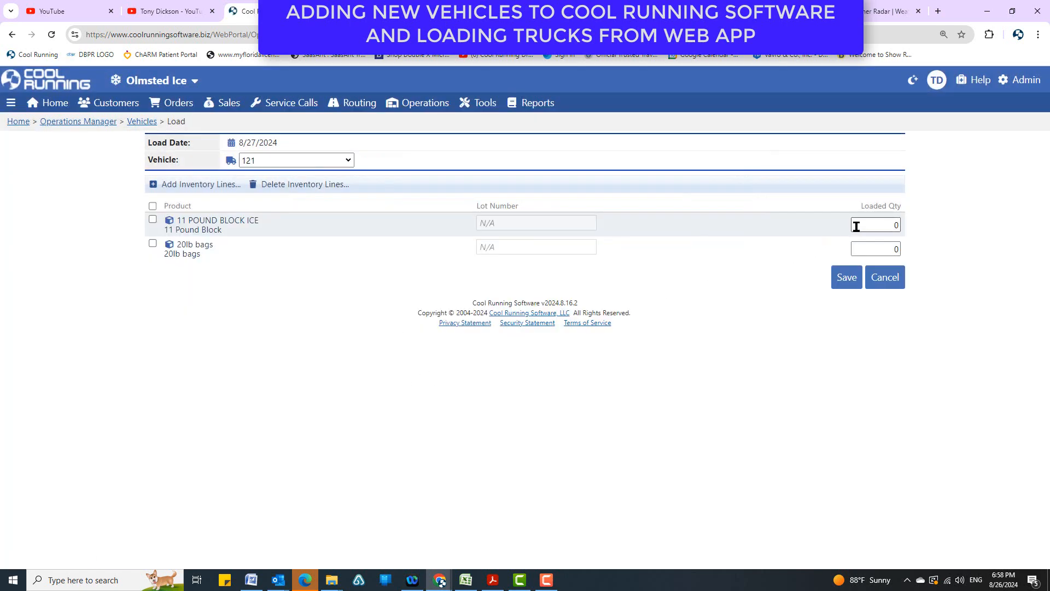
text(2000)
key(Tab)
text(1000)
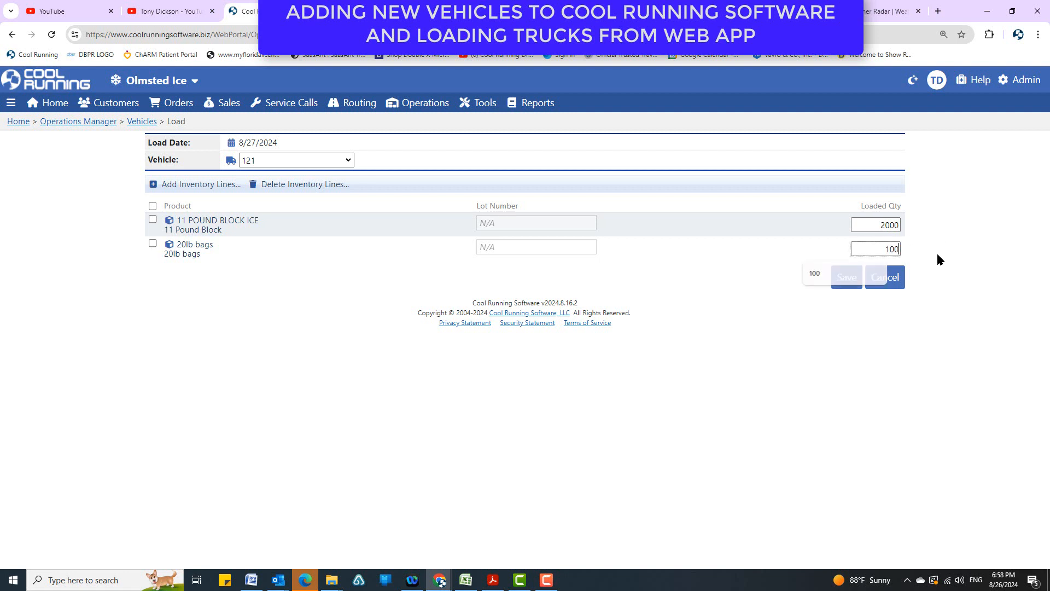
click(847, 277)
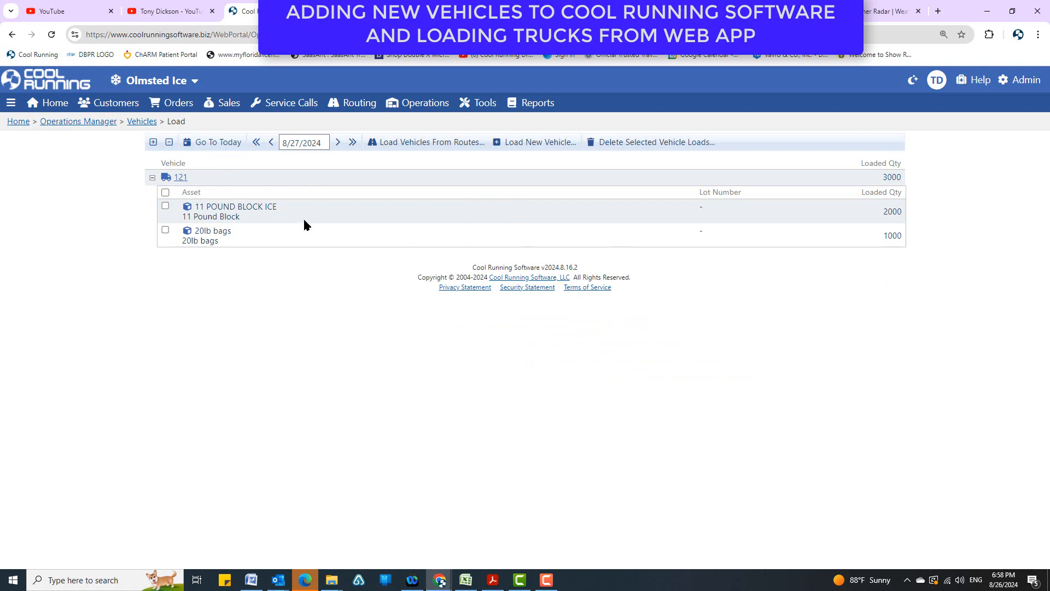
Reopen vehicle 121's load for editing and check the 16 Pound Bag's product properties from the product selection.
click(178, 178)
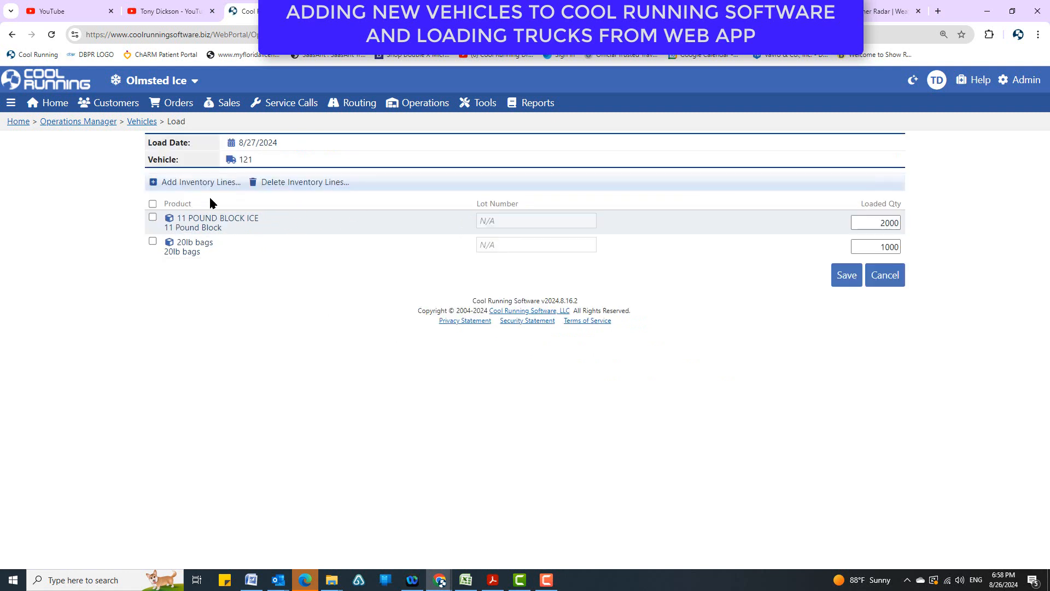
click(199, 182)
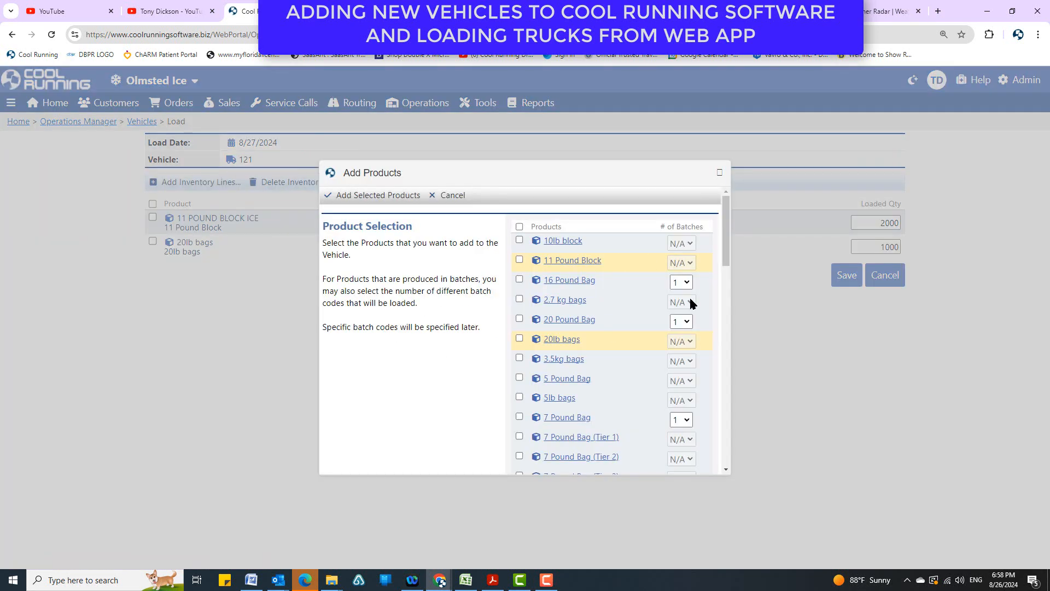
click(572, 282)
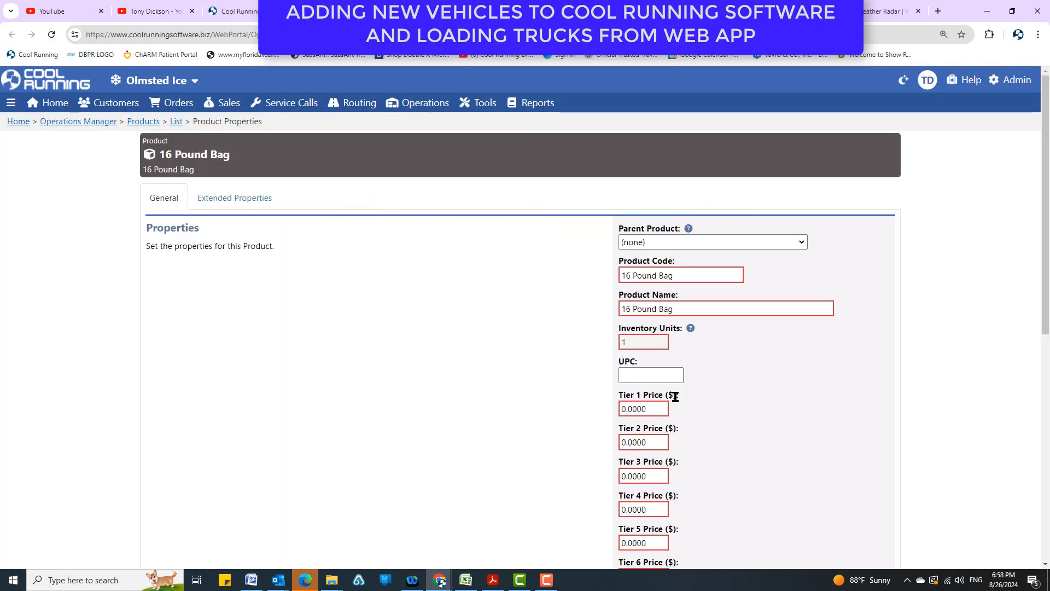
click(229, 11)
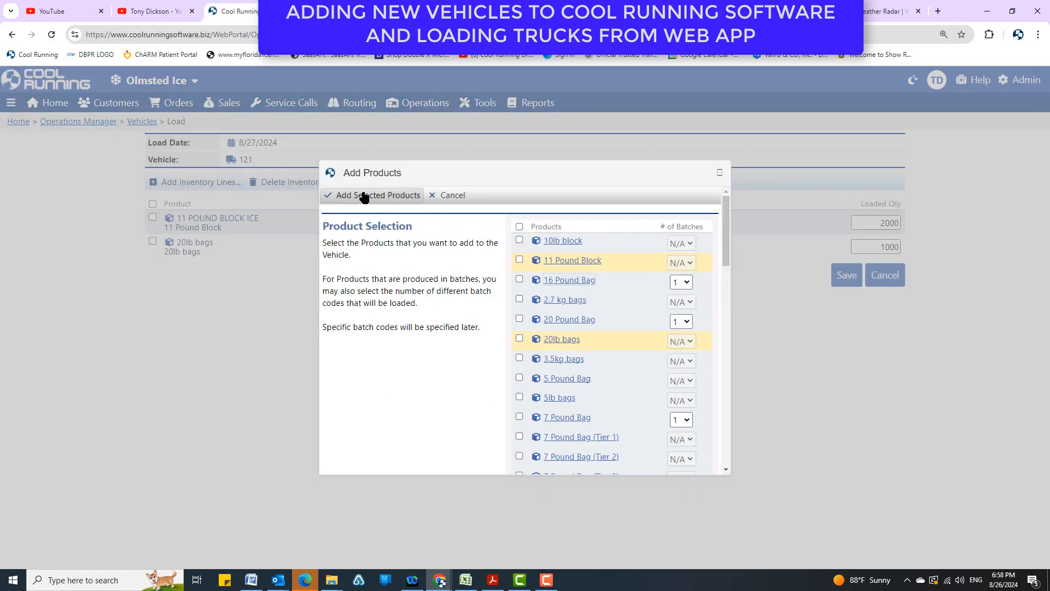
Add the 16 Pound Bag to the load and check which lot numbers are available for it.
click(520, 279)
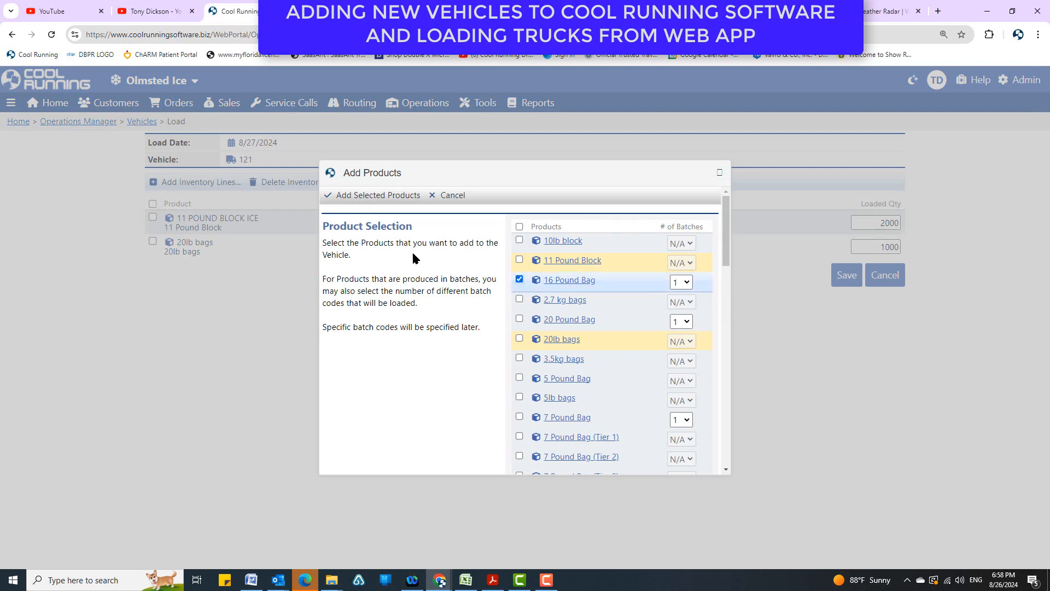
click(381, 194)
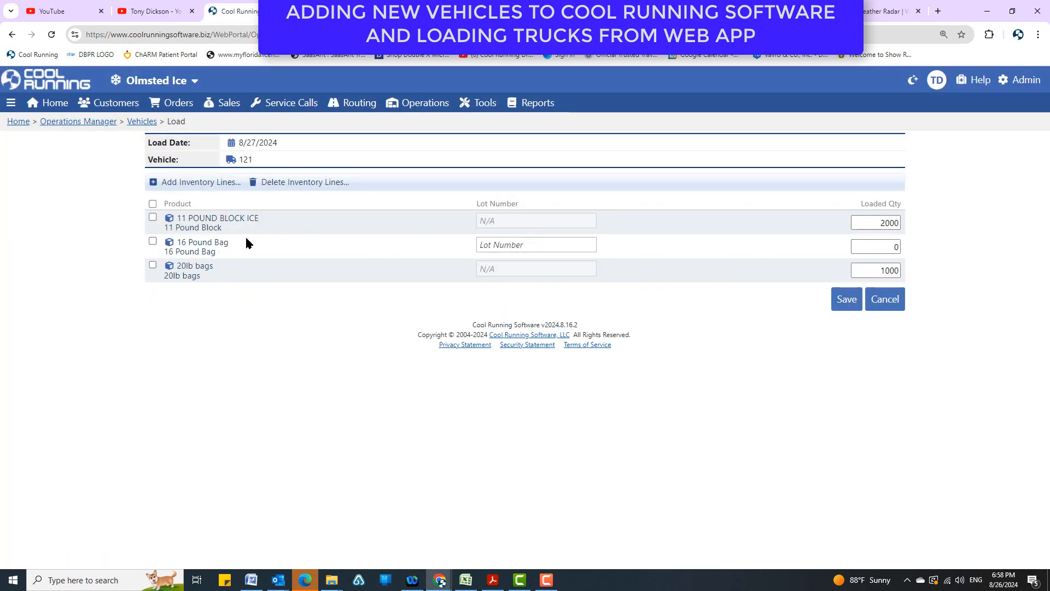
click(556, 246)
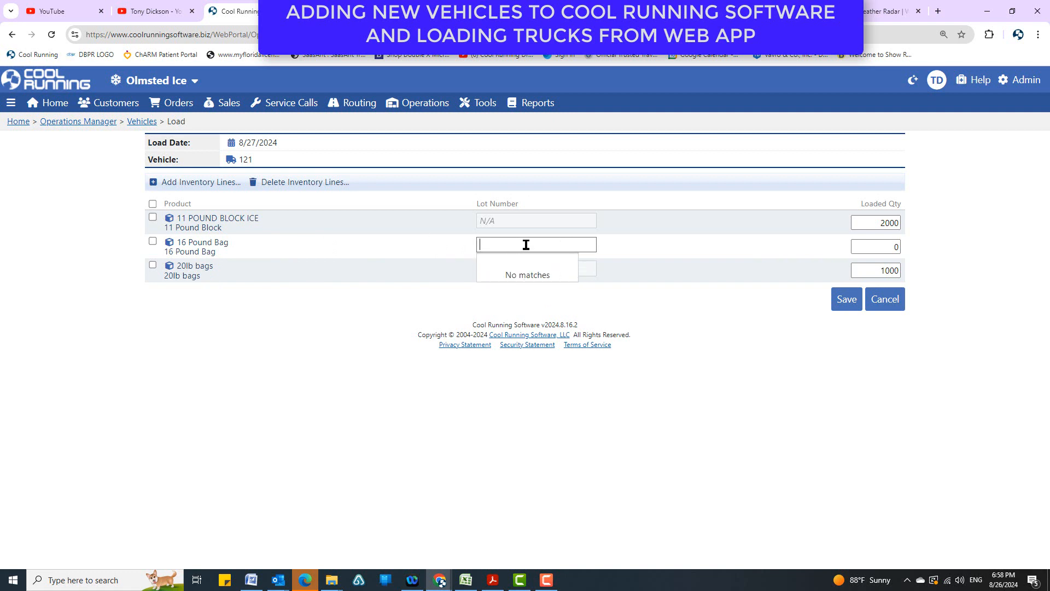
Delete the 16 Pound Bag inventory line from the load.
click(153, 241)
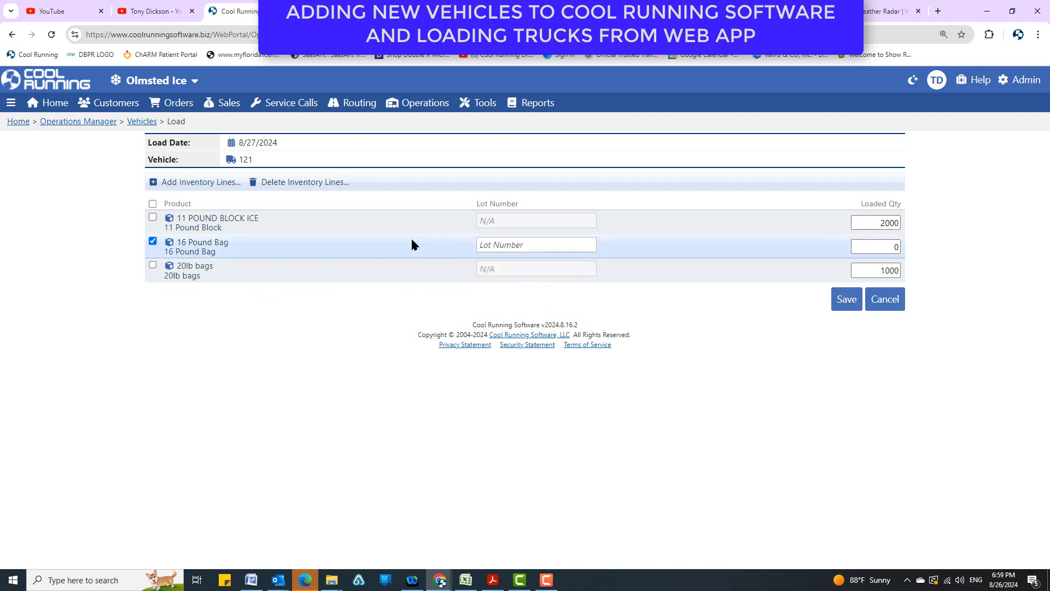
click(312, 183)
click(569, 141)
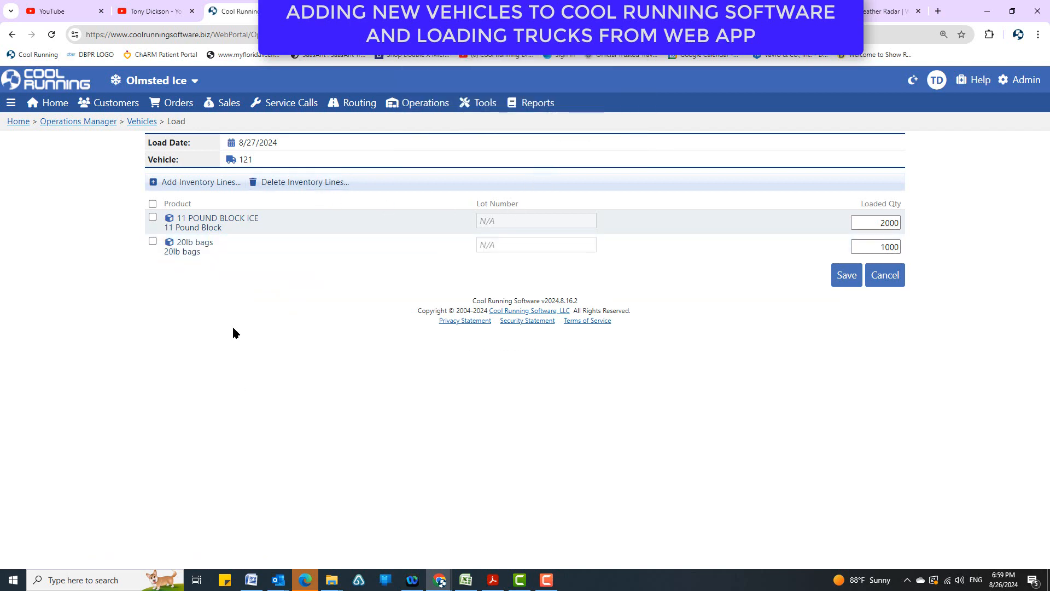
Add the 7 Pound Bag product with one batch to vehicle 121's load.
click(201, 182)
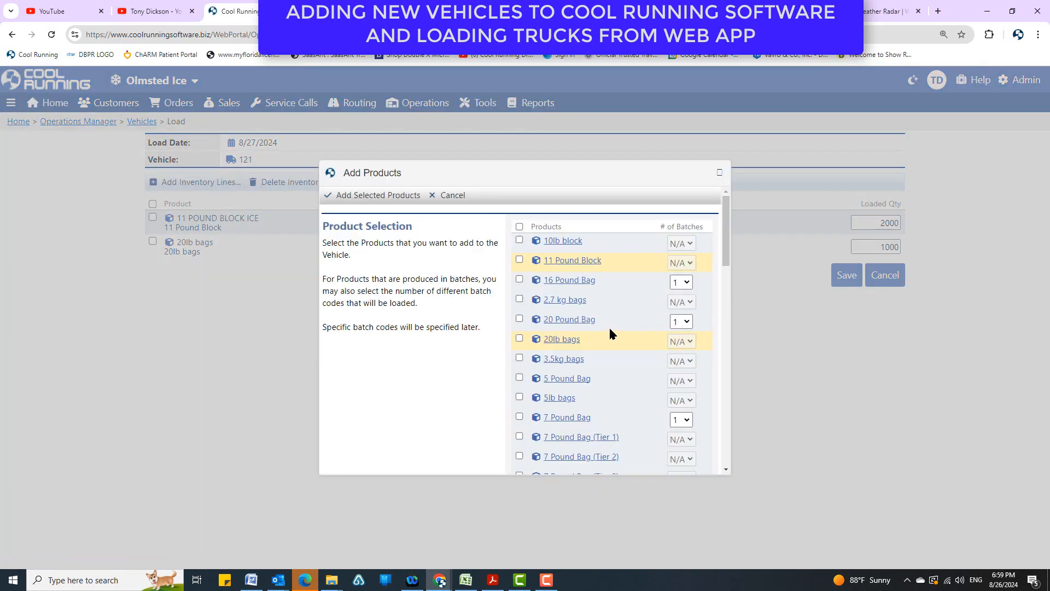
scroll(608, 326, down, 10)
scroll(583, 455, up, 8)
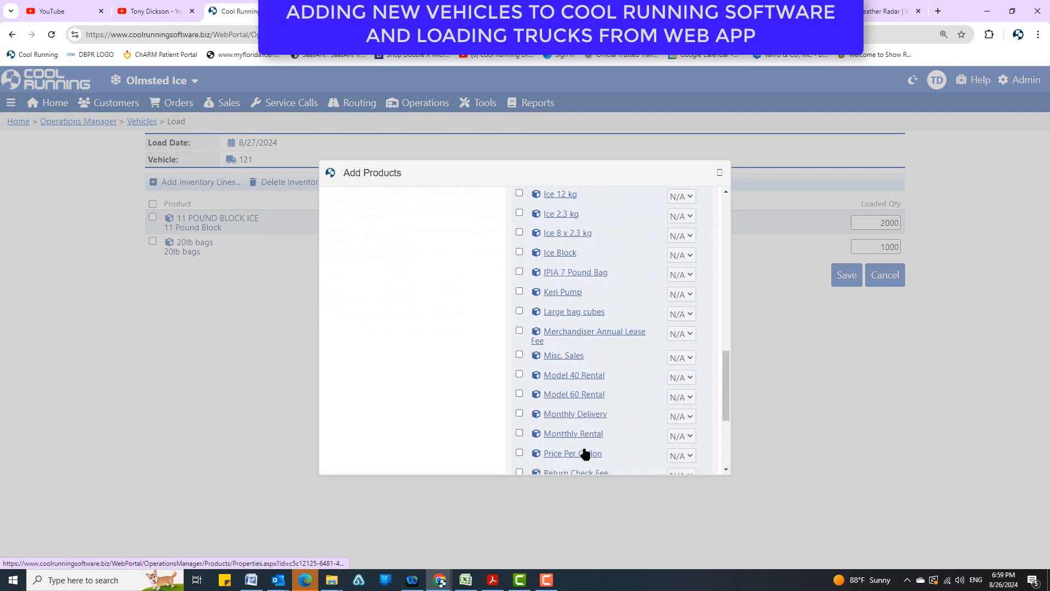
scroll(584, 449, up, 6)
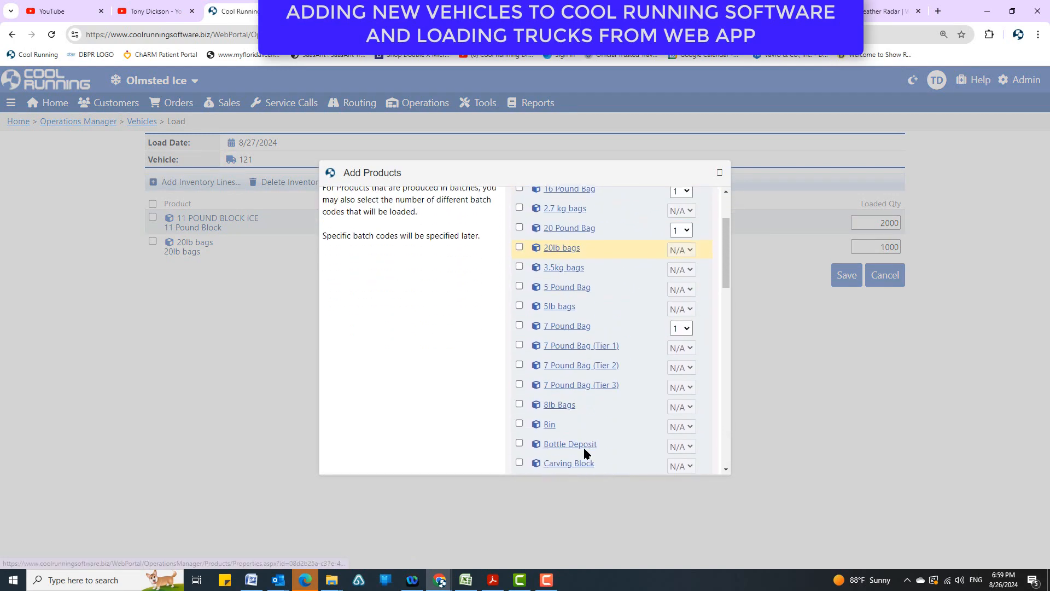
click(520, 326)
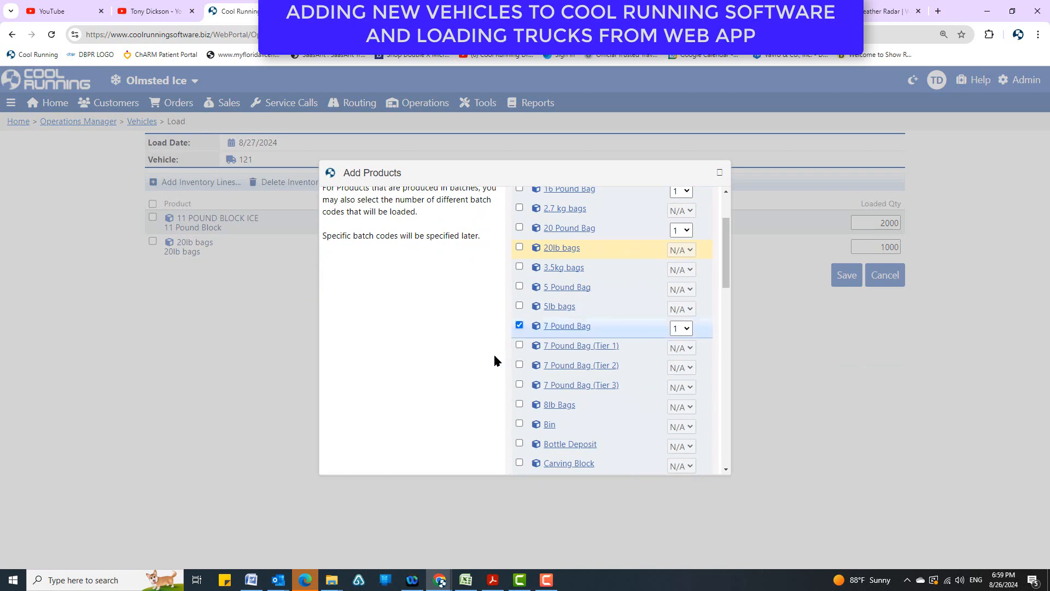
scroll(494, 353, up, 3)
click(361, 196)
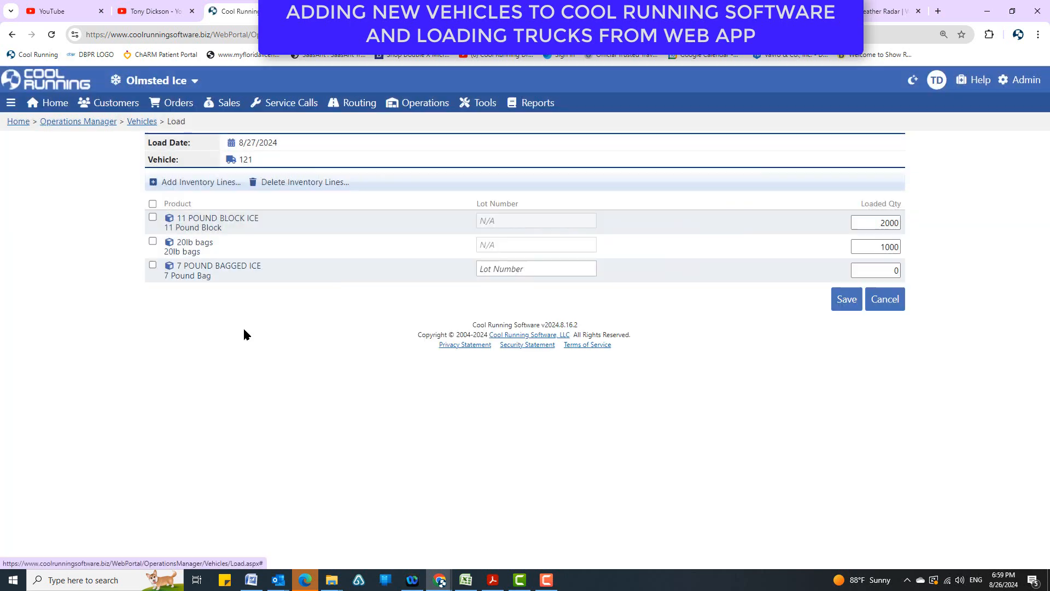
Set the 7 Pound Bag's loaded quantity to 500, try to save the load without a lot number, and check the available lot numbers.
click(536, 269)
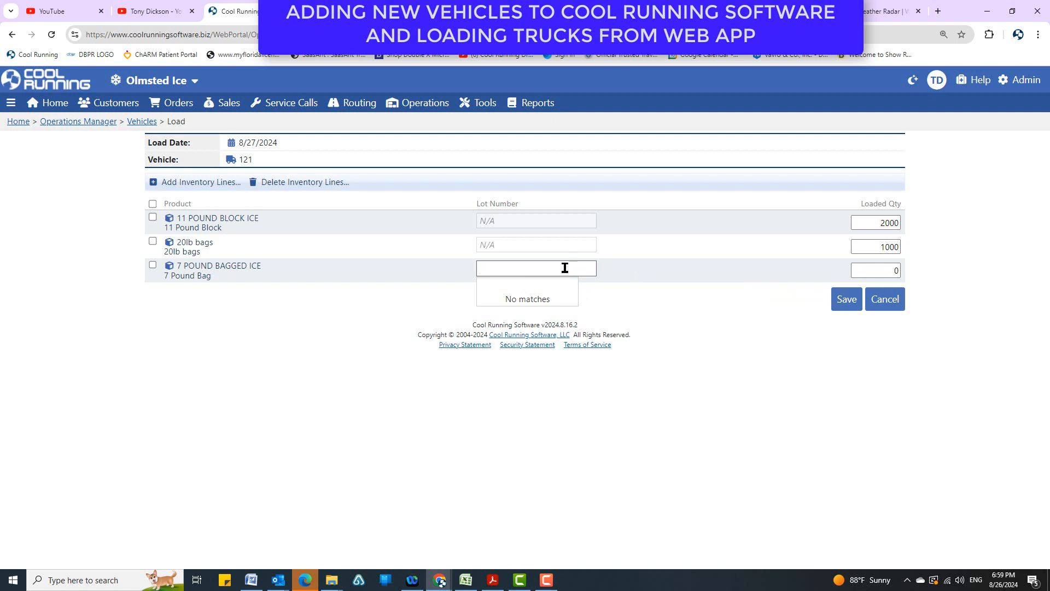
click(875, 270)
text(5)
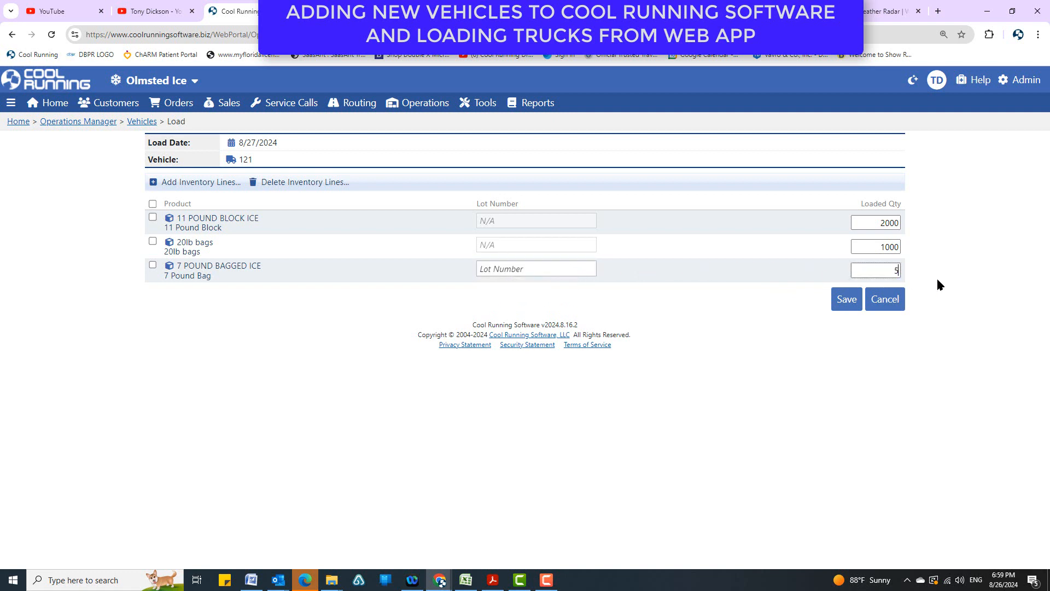
text(00)
click(855, 299)
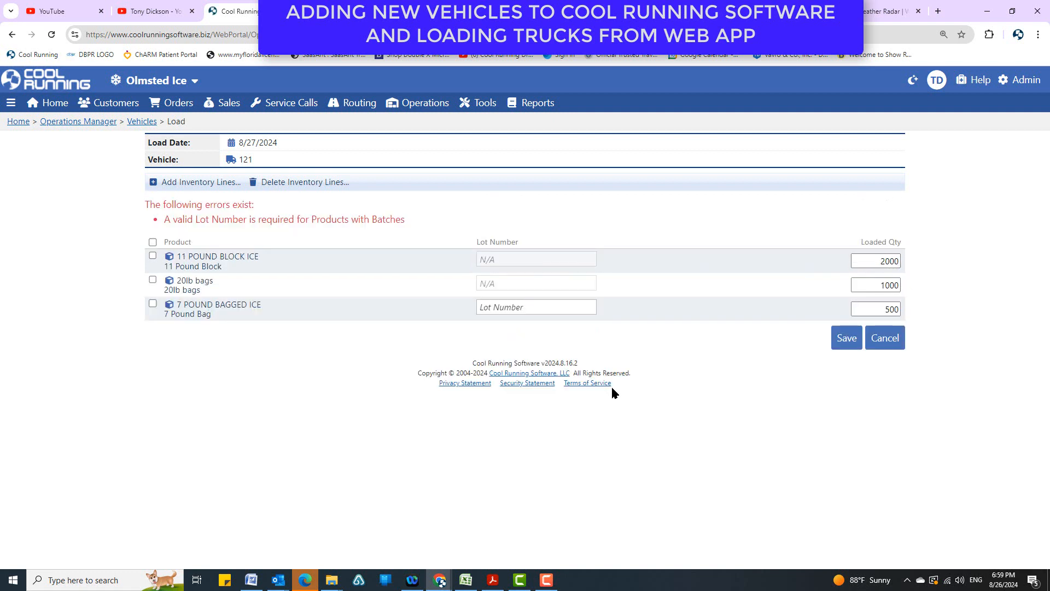
click(521, 307)
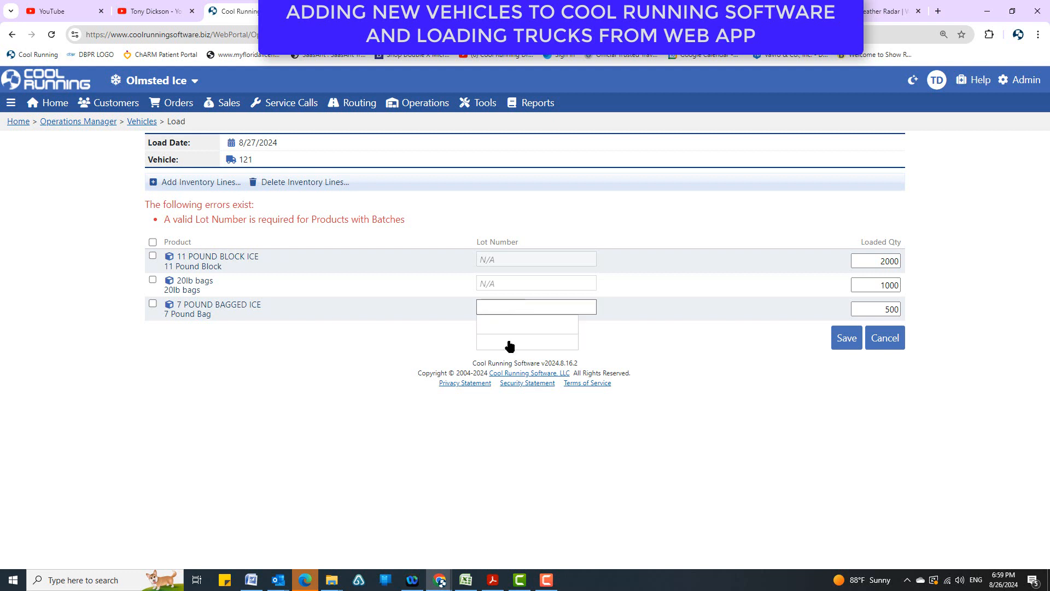
click(327, 386)
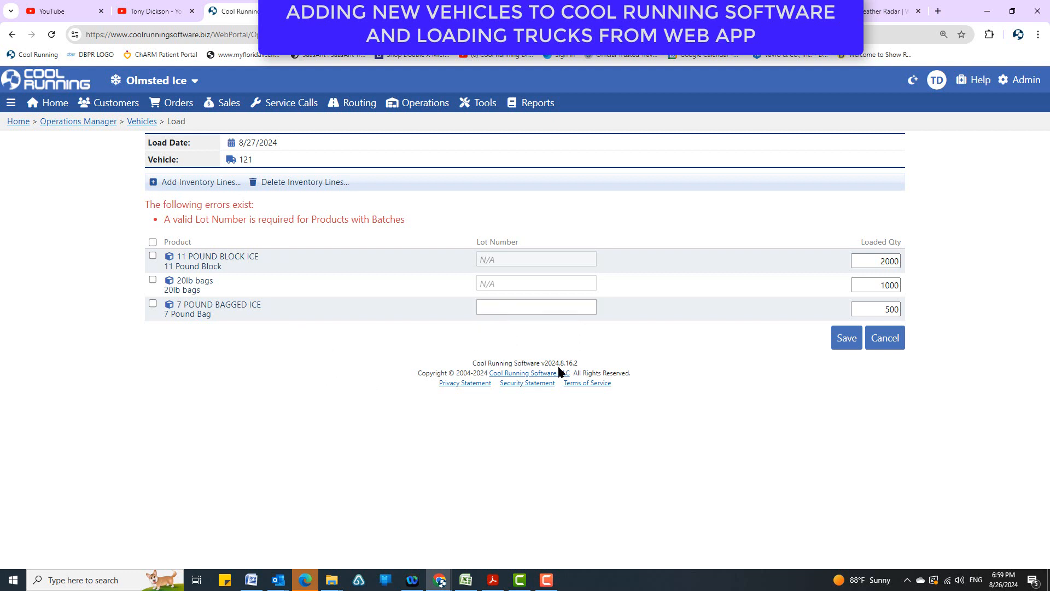
Delete the 7 Pound Bag inventory line from vehicle 121's load and confirm the deletion.
click(153, 304)
click(339, 185)
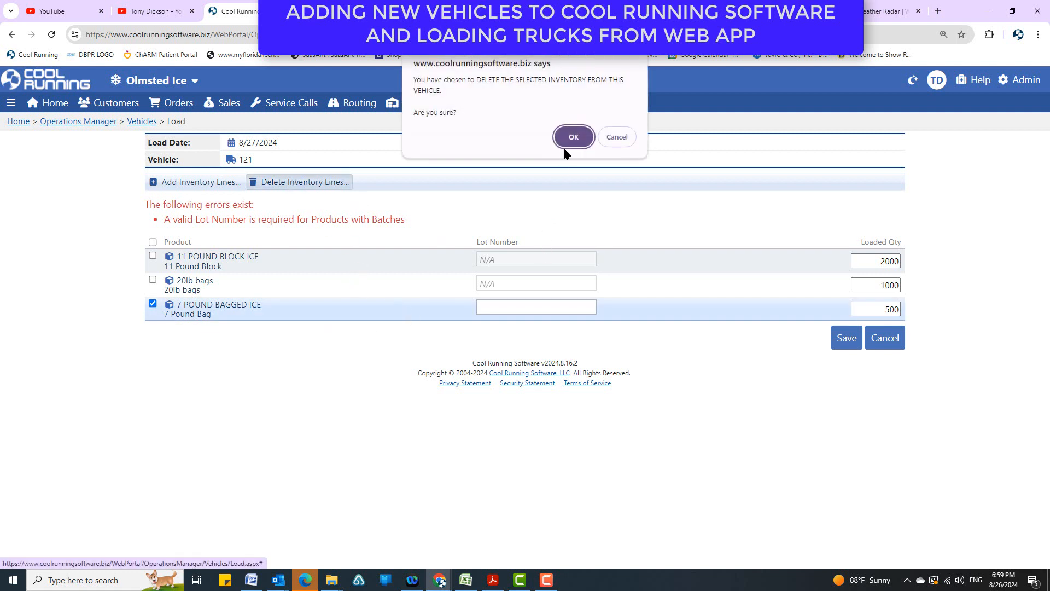
click(570, 137)
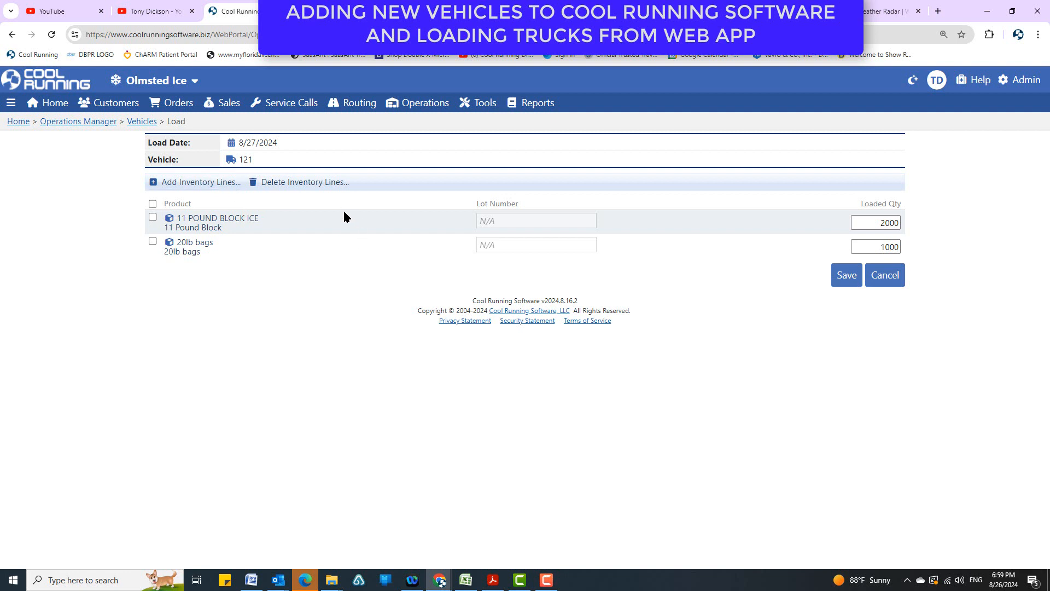
Return to the vehicle loads for 8/27/2024 and start a new vehicle load for vehicle 18.
click(143, 122)
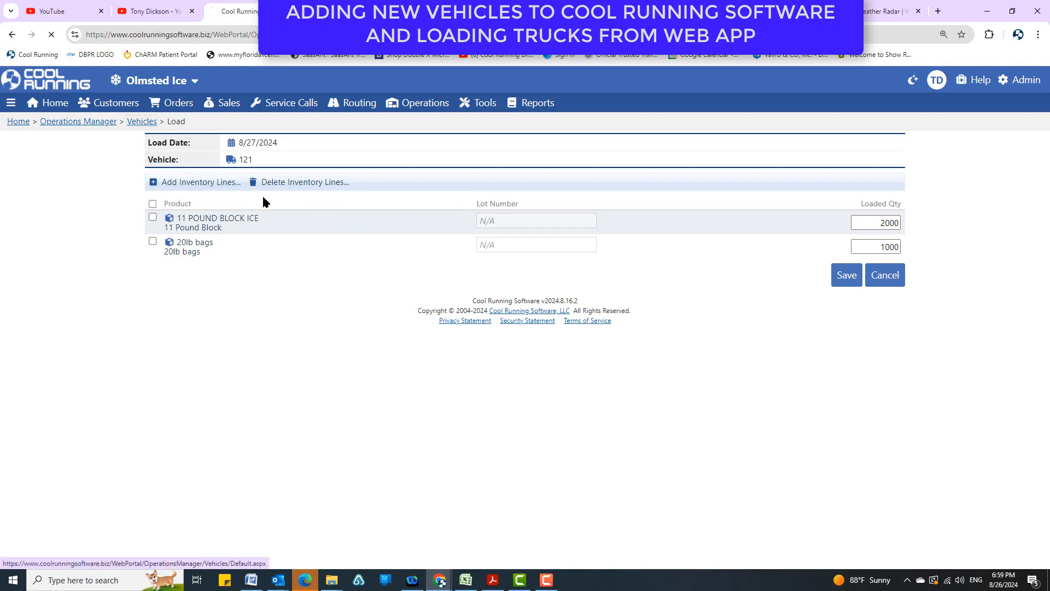
click(203, 293)
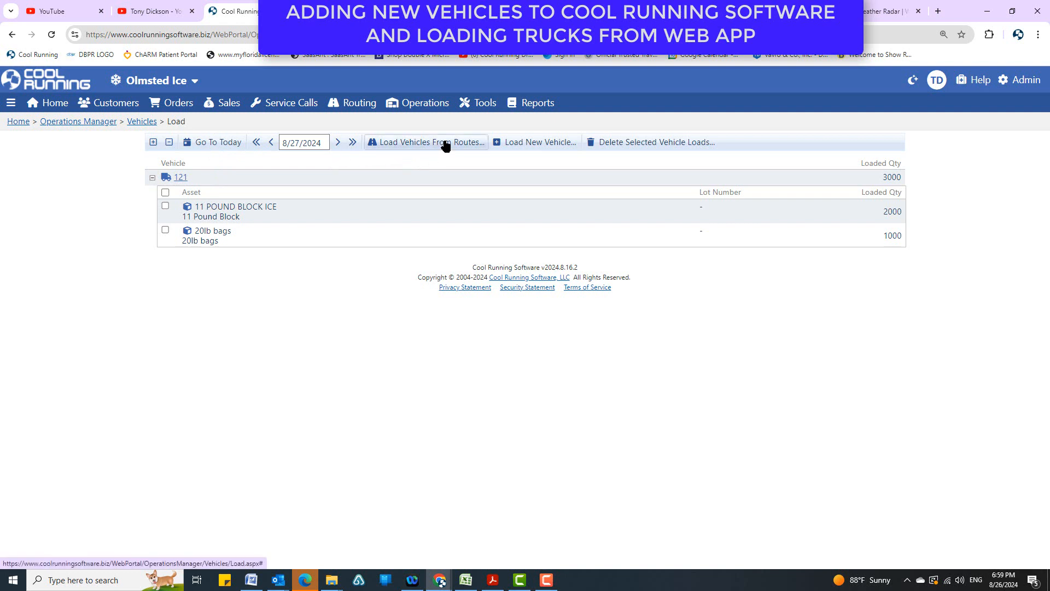
click(547, 142)
click(344, 160)
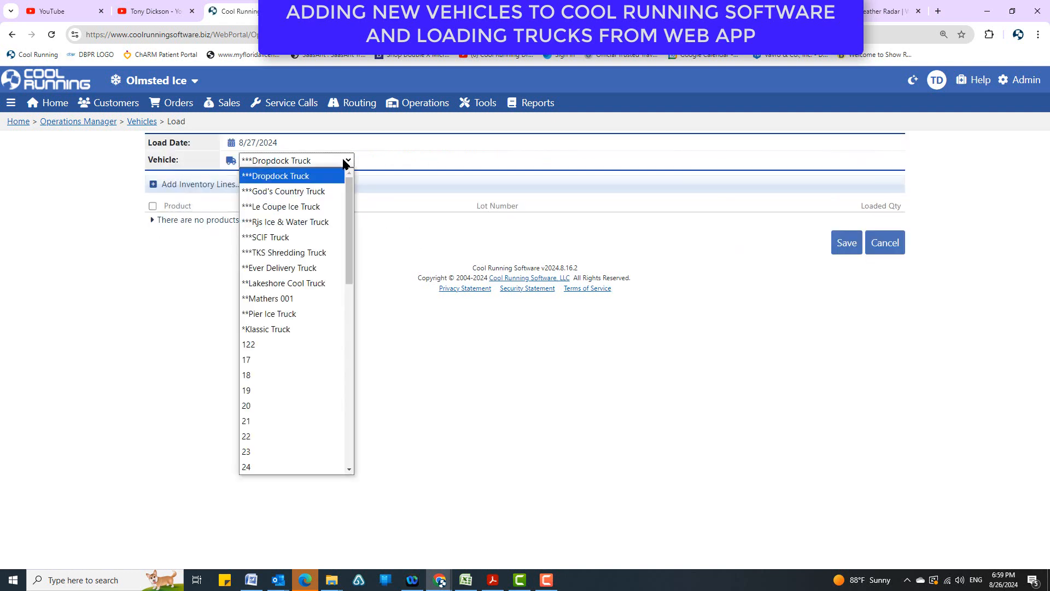
click(276, 386)
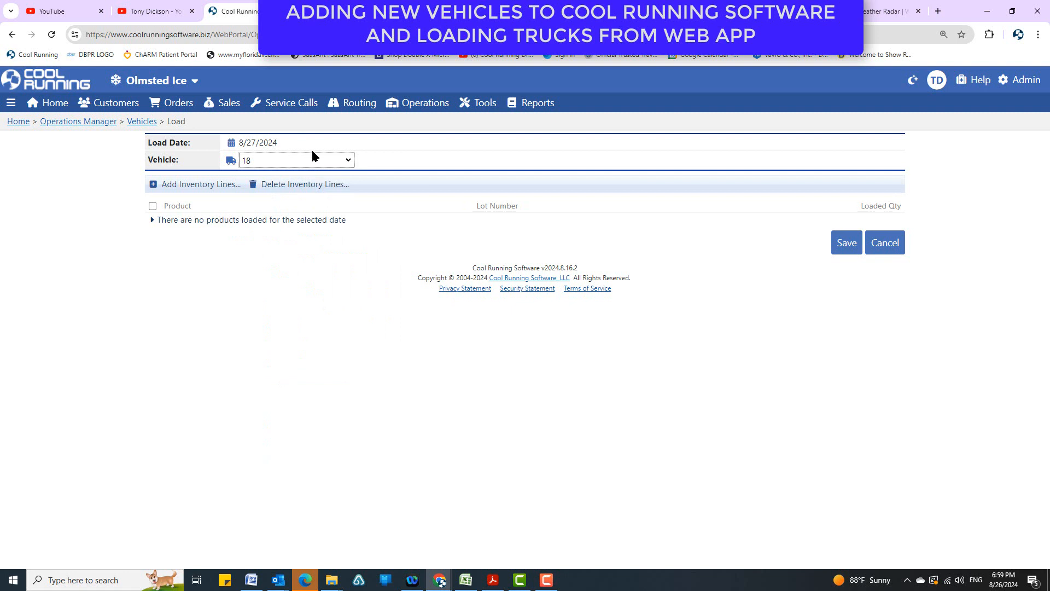
Add the 10lb block product to vehicle 18 with a loaded quantity of 1000 and save the load.
click(186, 184)
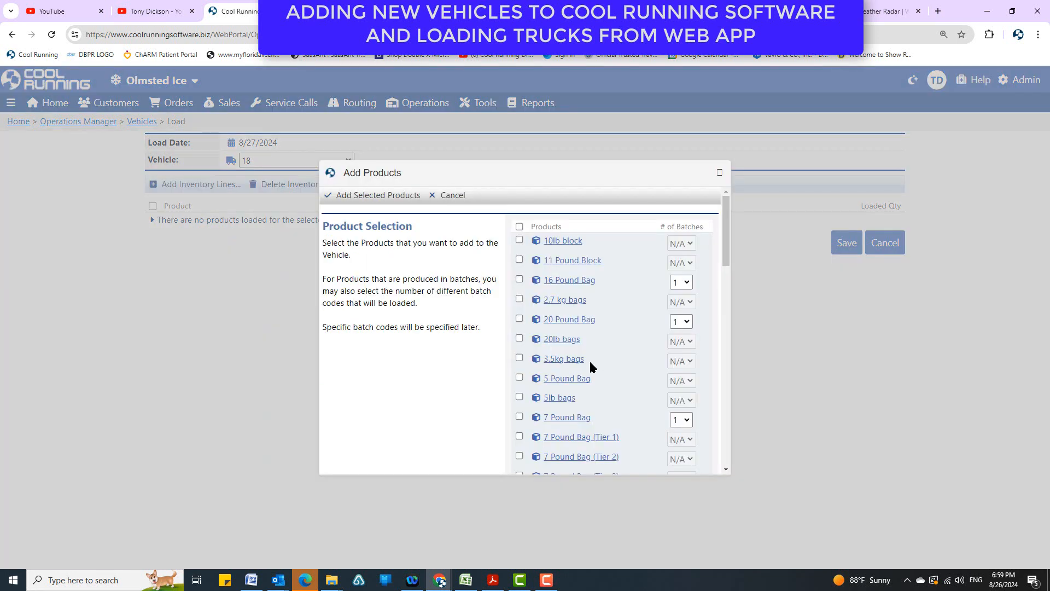
click(519, 239)
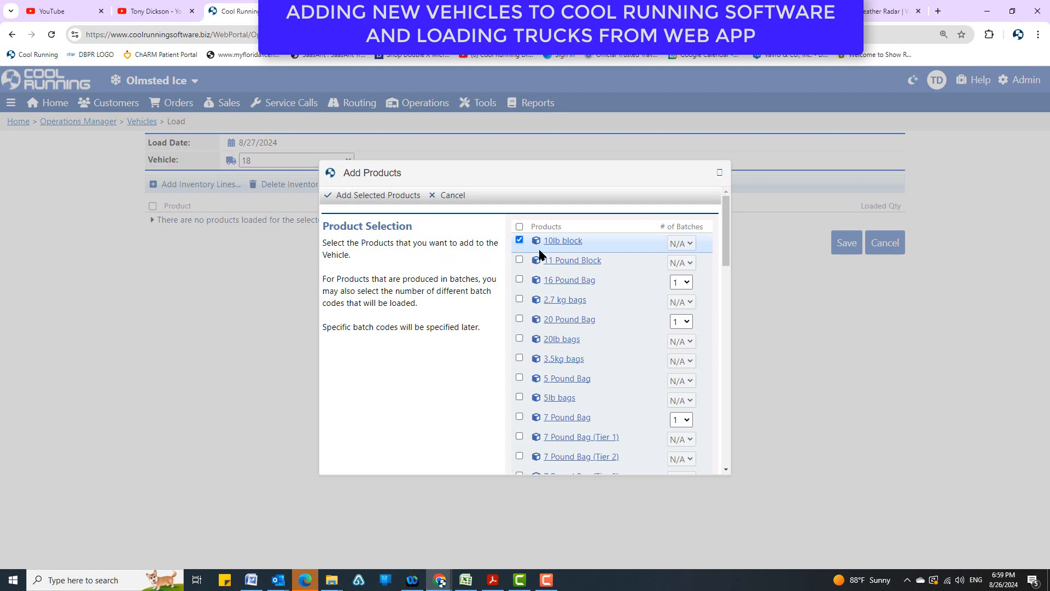
click(379, 197)
click(864, 224)
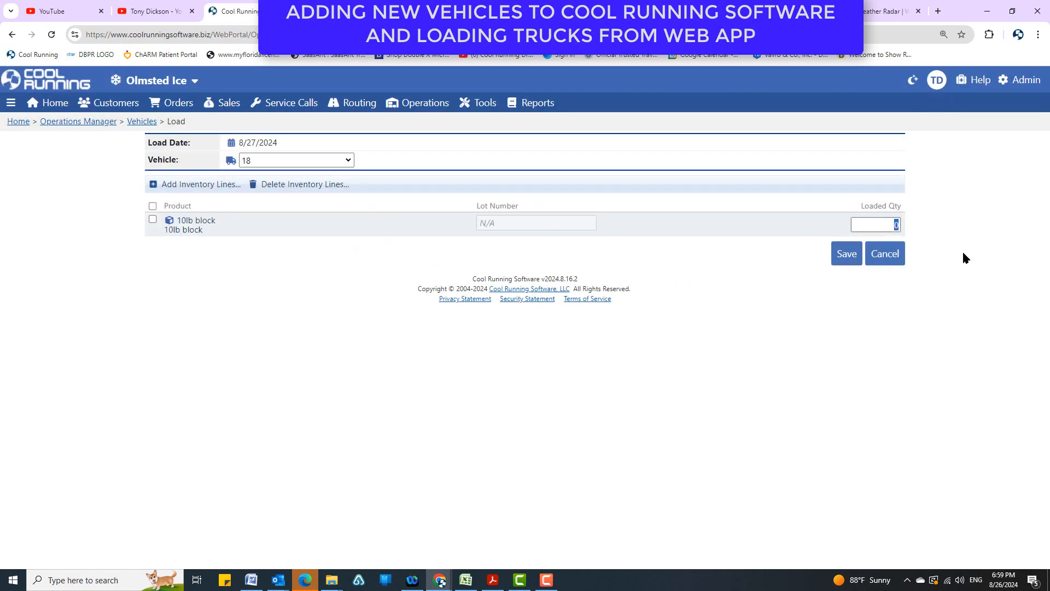
text(1000)
click(861, 261)
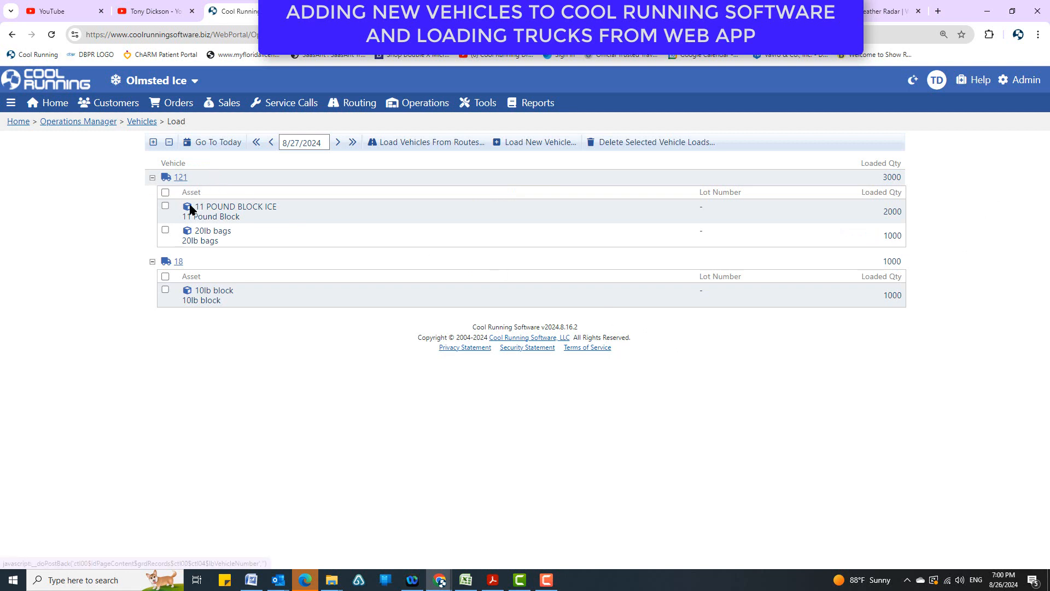